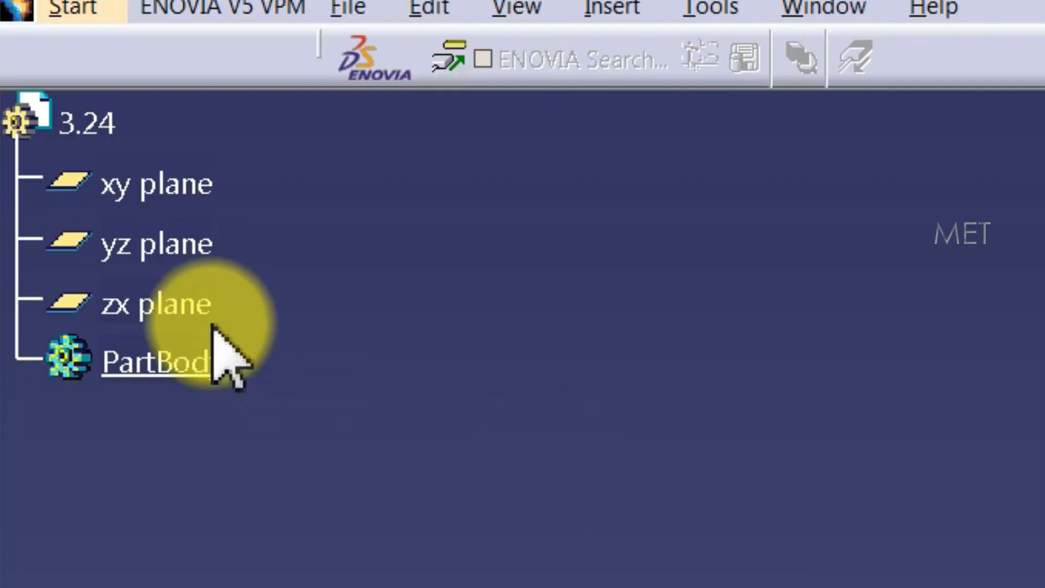
Step: Start a sketch on the zx plane and draw the upper stepped outline from the origin through (0, 40), (50, 40) and (50, 100) to (100, 100)
click(69, 137)
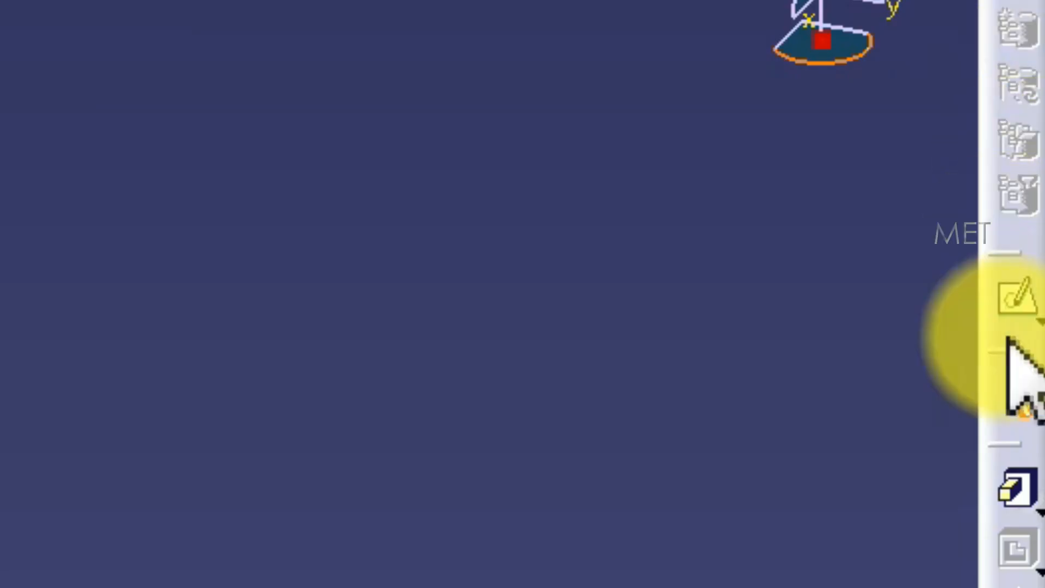
click(1031, 175)
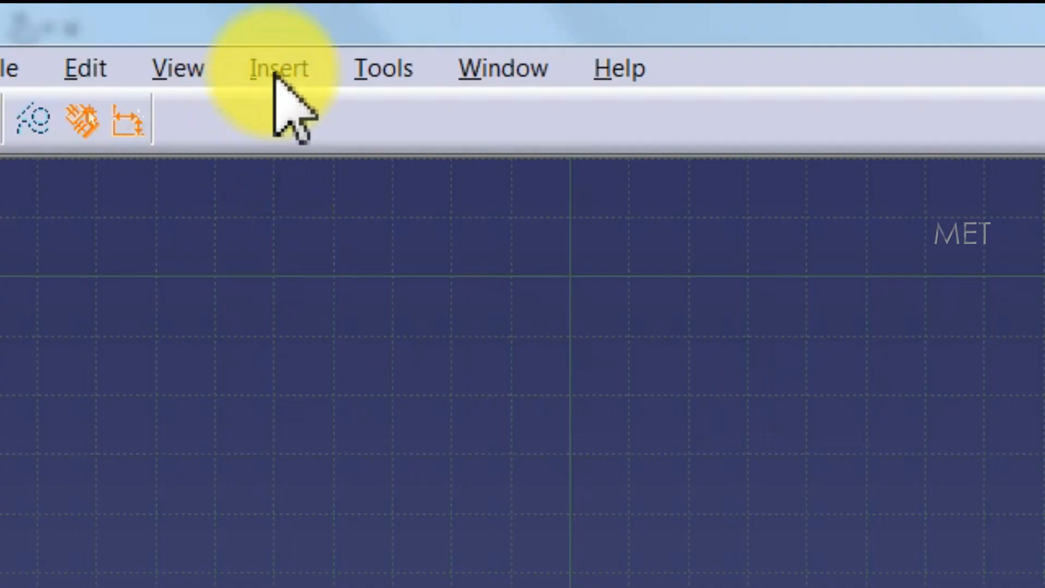
click(217, 27)
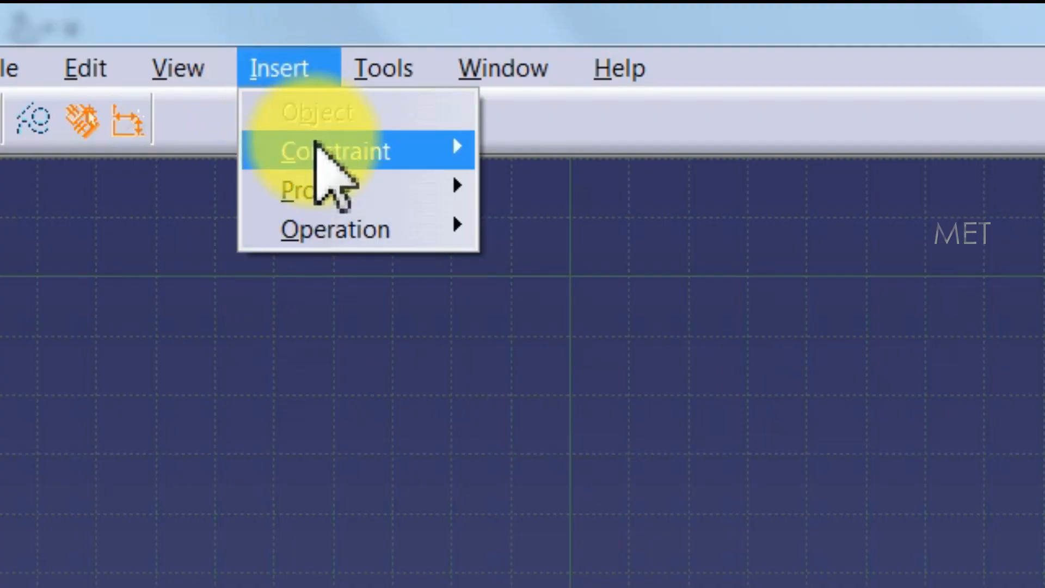
mouse_move(392, 202)
click(517, 190)
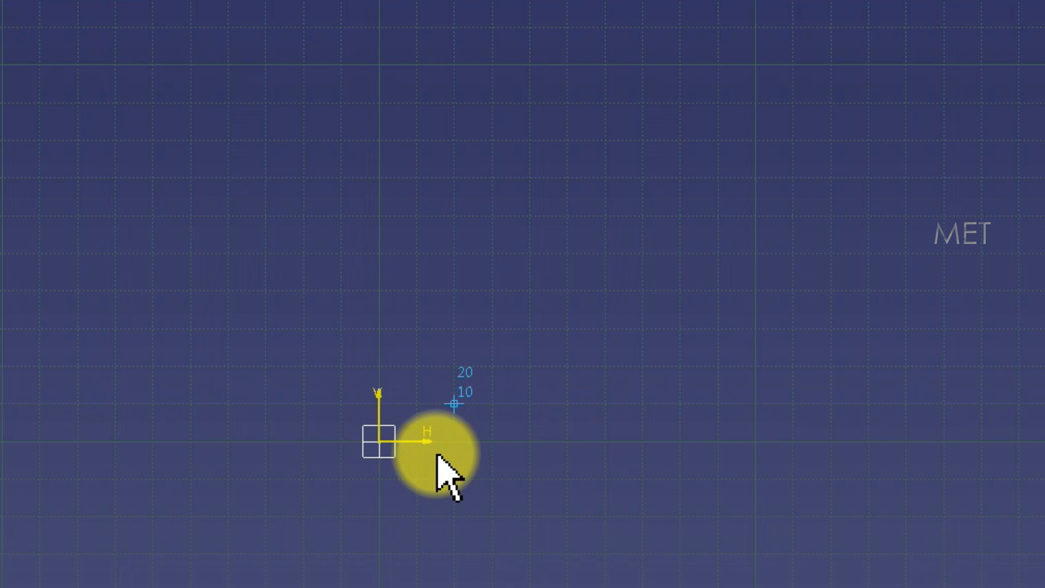
click(379, 441)
click(379, 292)
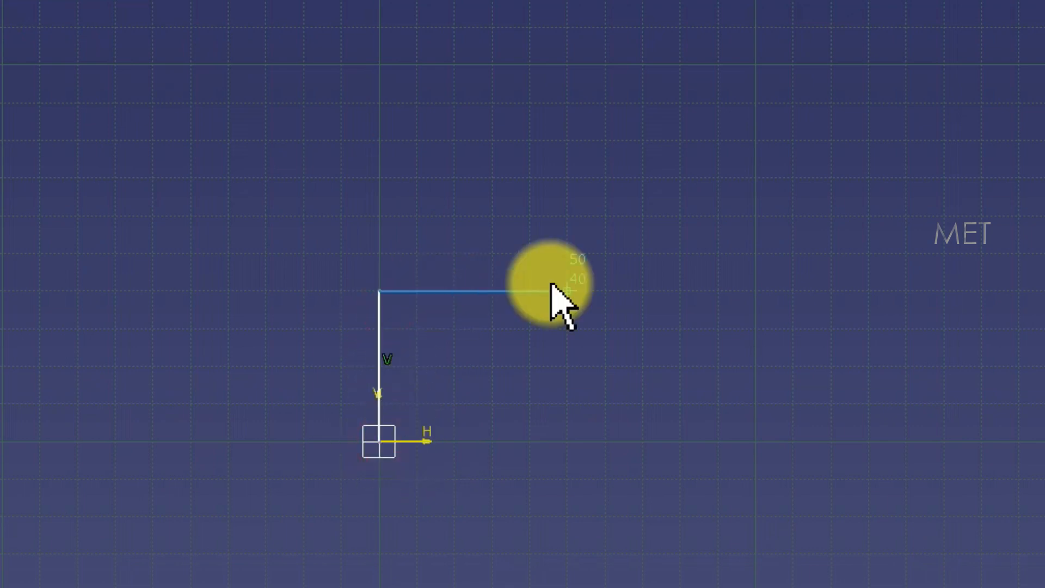
click(567, 291)
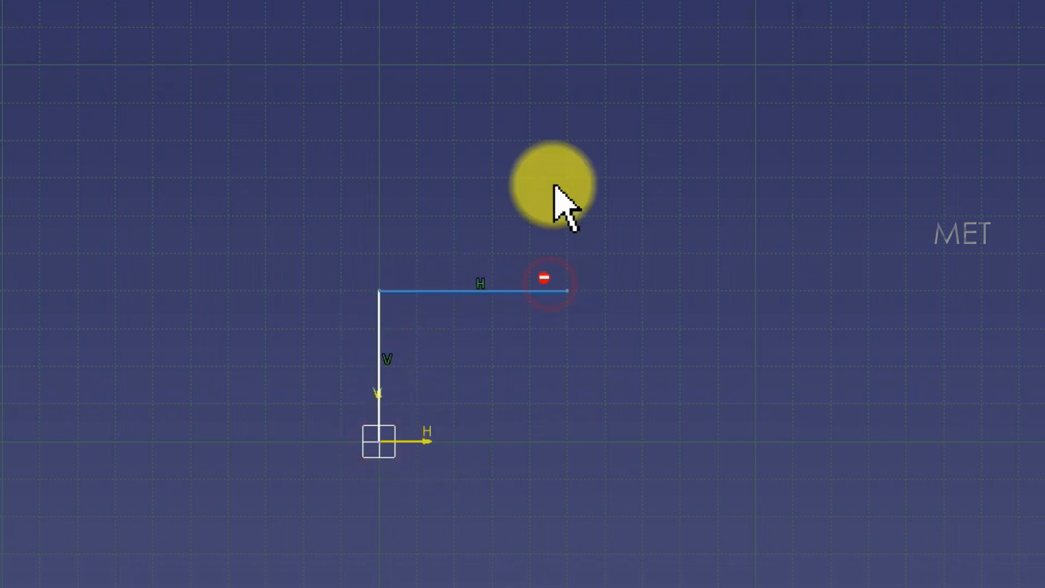
click(567, 65)
click(756, 65)
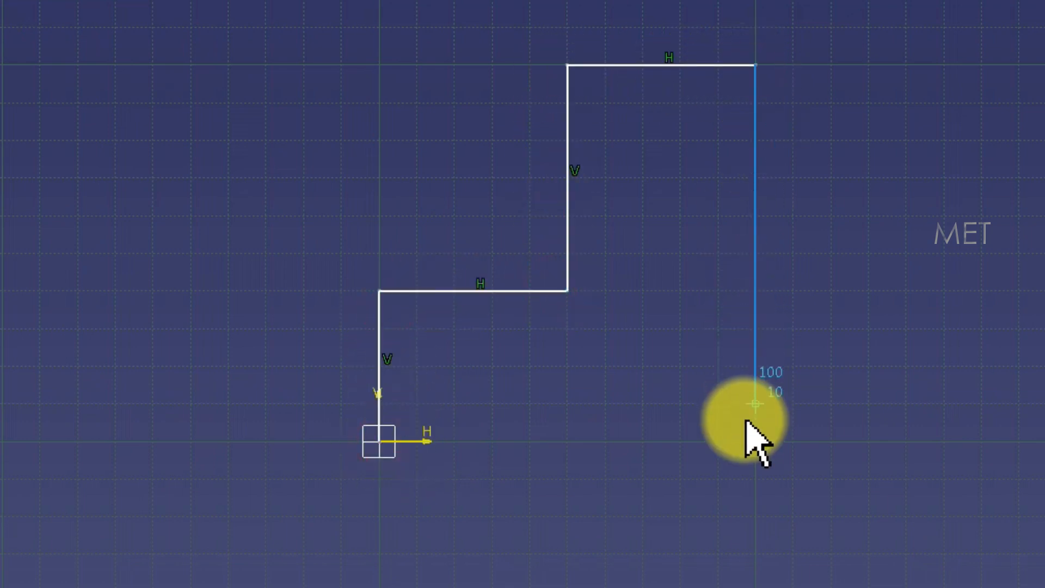
Step: Close the profile through (100, 0), (80, 0), (80, 20), (20, 20) and (20, 0) back to the origin, forming the bottom notch
click(755, 441)
click(681, 441)
click(680, 366)
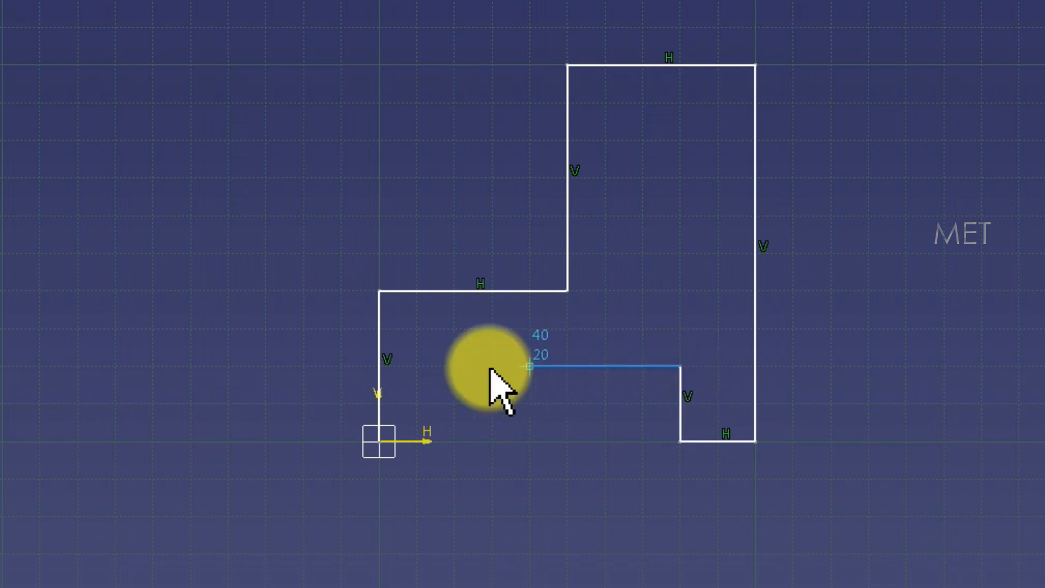
click(455, 367)
click(455, 441)
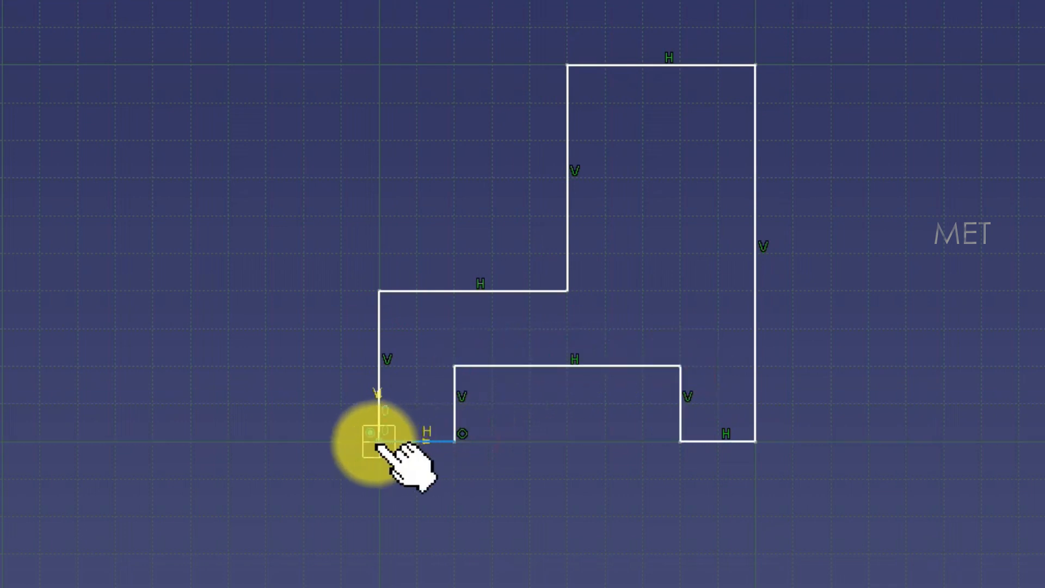
click(379, 441)
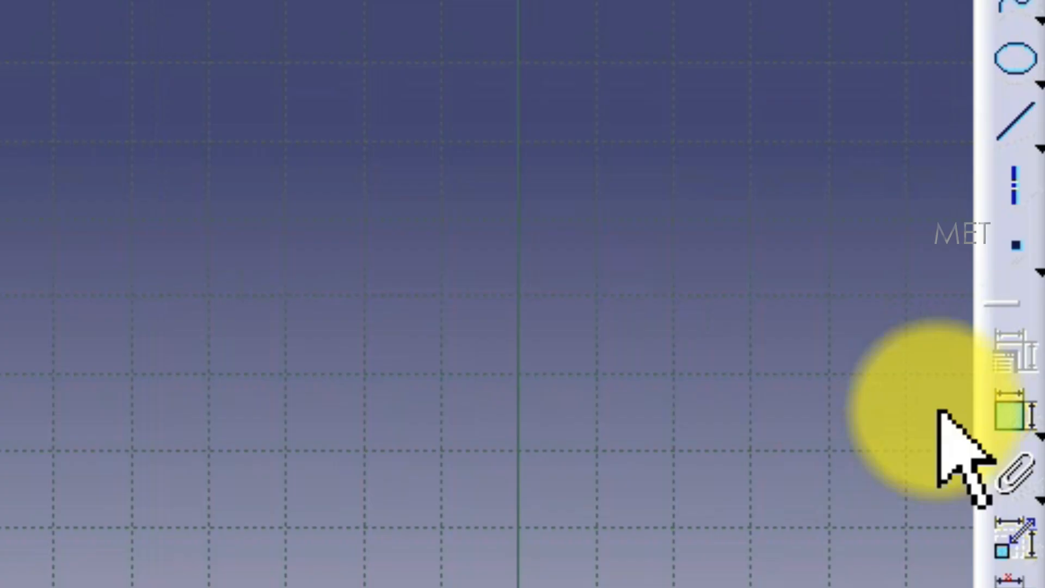
Step: Dimension the right foot's height and the overall height of the profile, placing both dimensions outside the right edge
click(1014, 432)
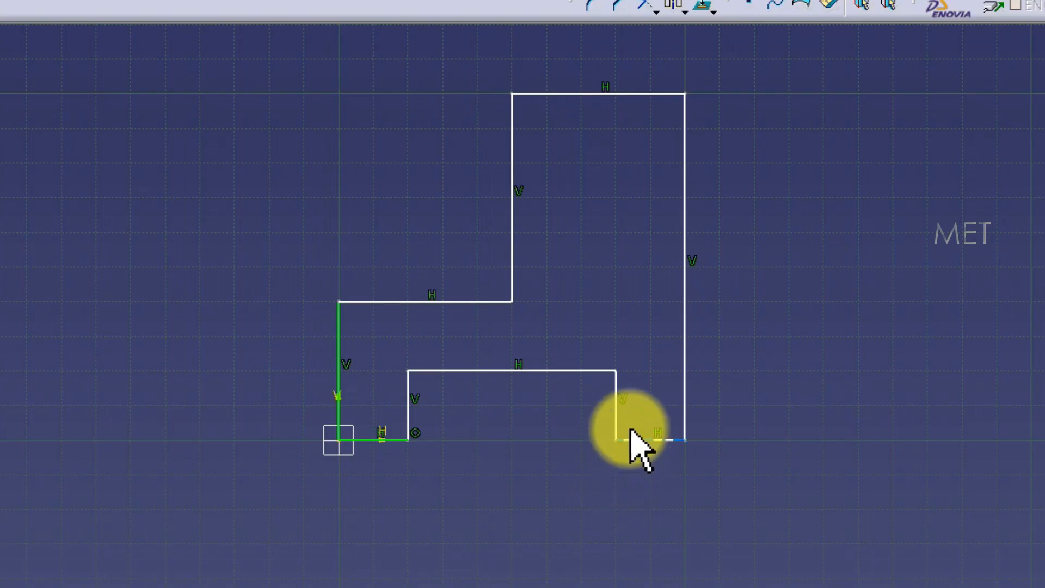
click(618, 395)
click(733, 359)
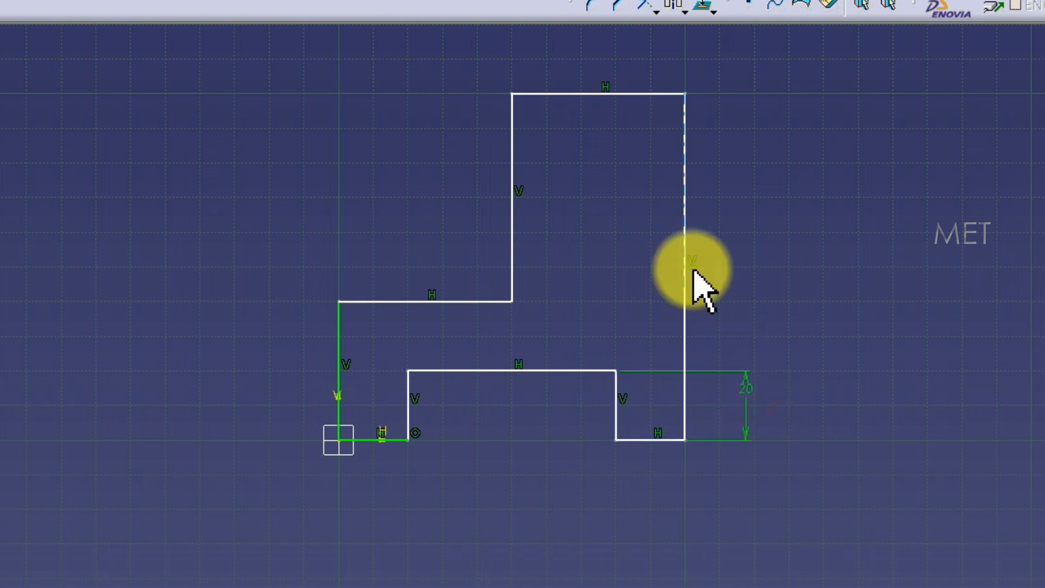
click(651, 93)
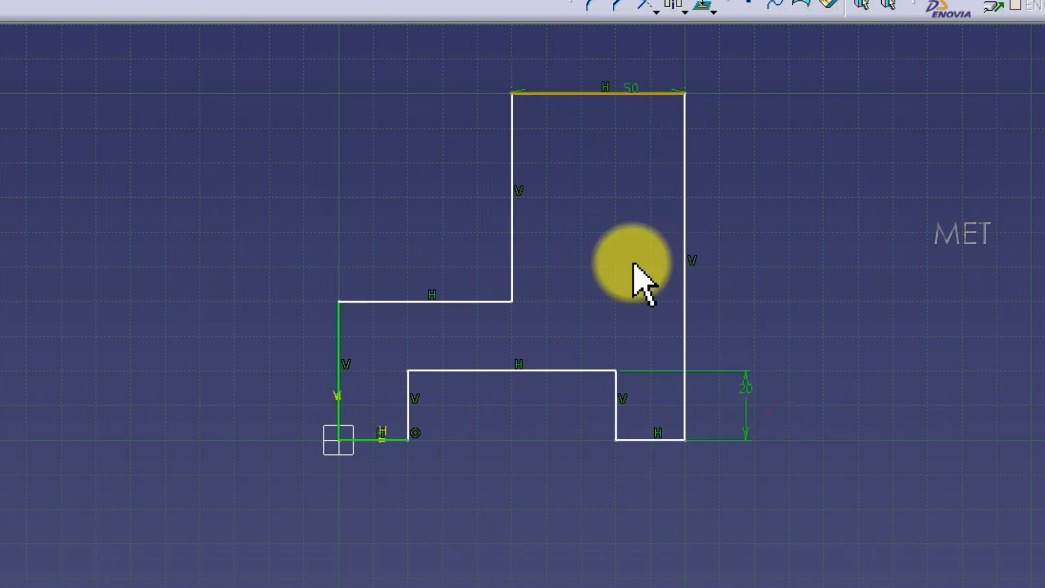
click(650, 440)
click(809, 231)
Step: Dimension the upper block's width inside the profile and the overall width below it
click(617, 96)
click(602, 140)
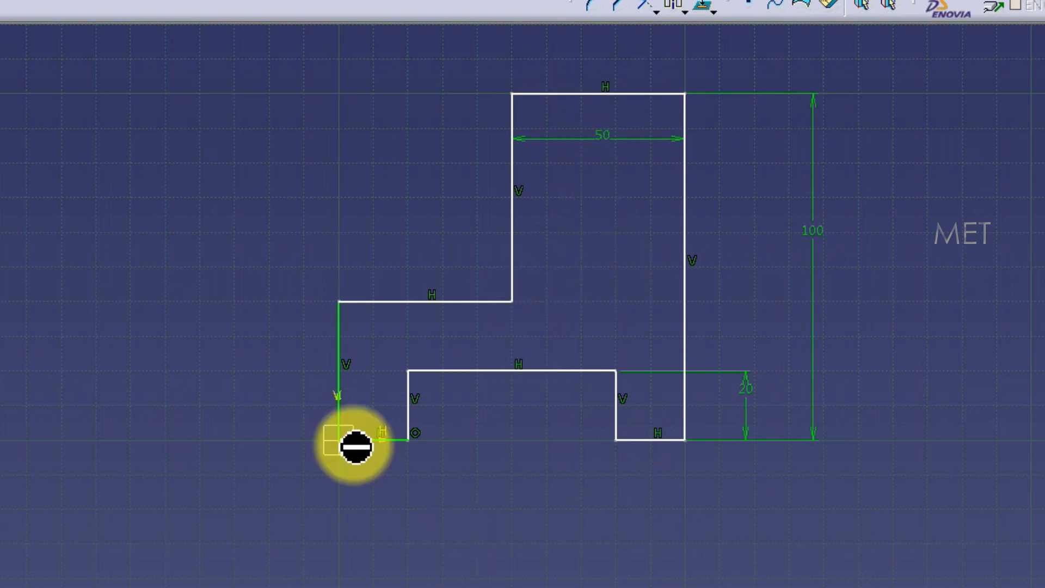
click(343, 346)
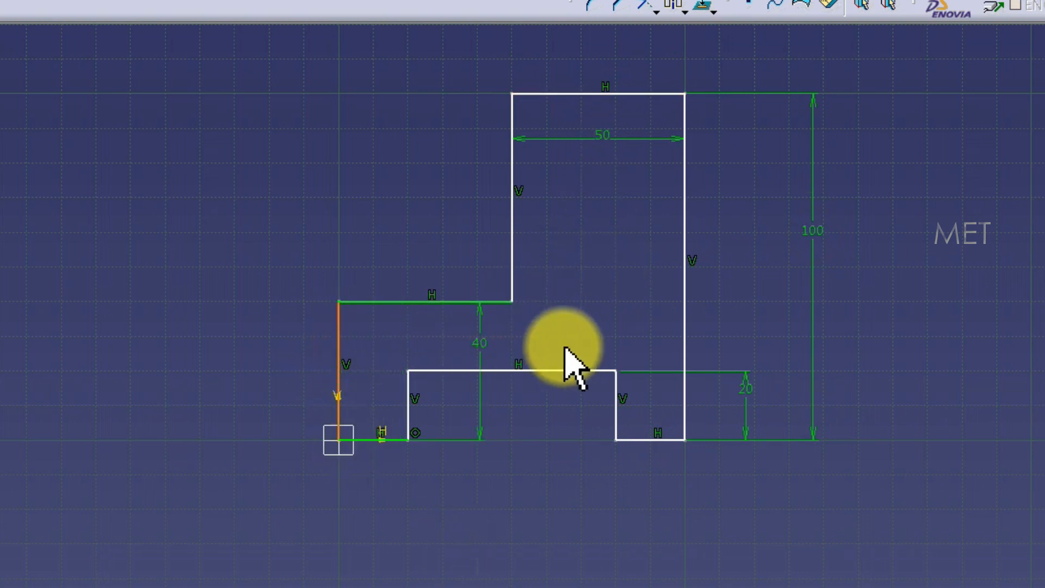
click(685, 341)
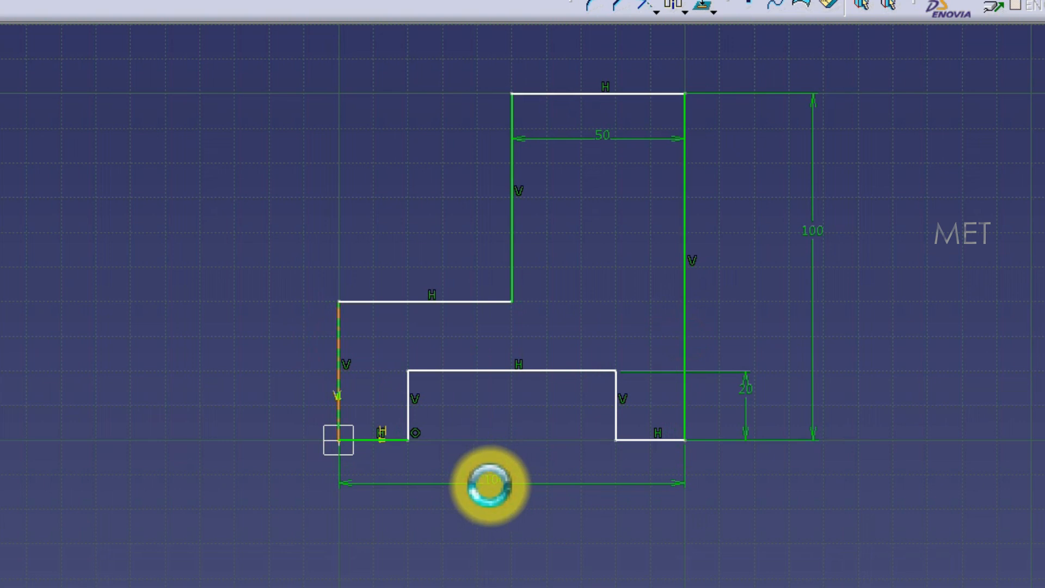
click(490, 484)
Step: Dimension the height of the profile's left edge and the height of the left foot
click(283, 233)
click(410, 394)
click(475, 401)
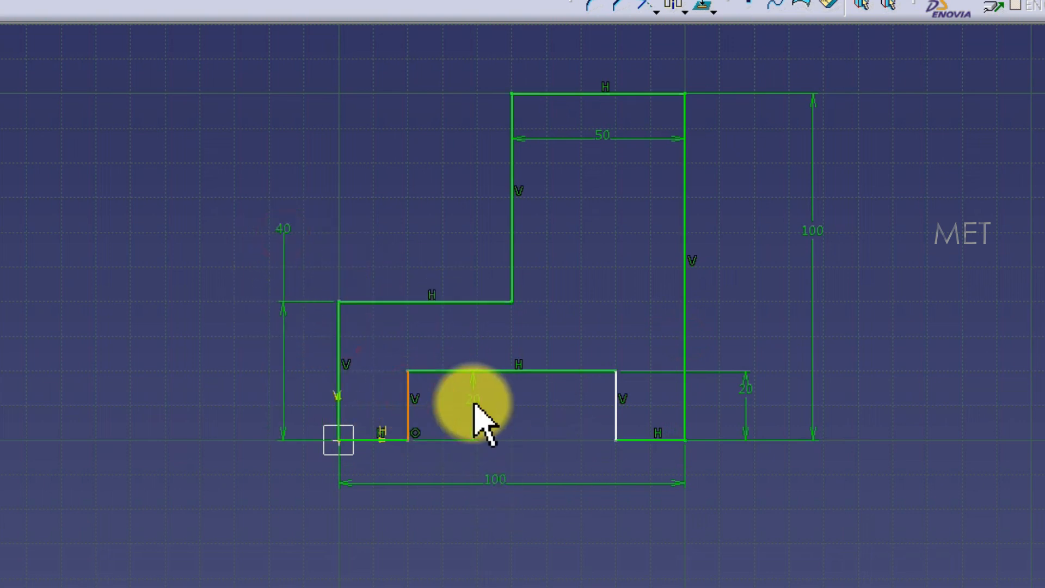
Step: Dimension the widths of the right and left feet, placing both dimensions below the profile
click(655, 441)
click(655, 511)
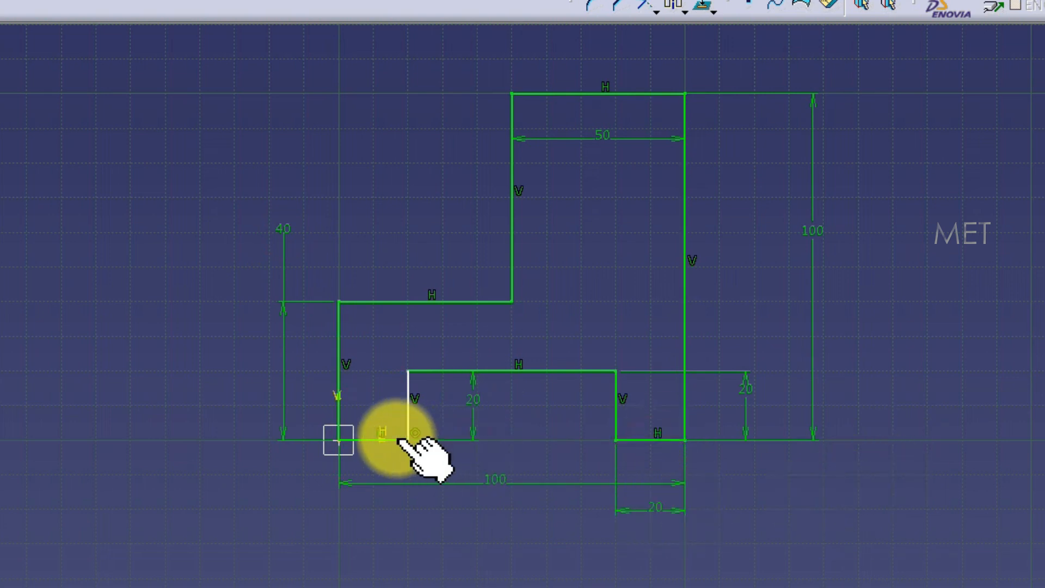
click(382, 439)
click(388, 517)
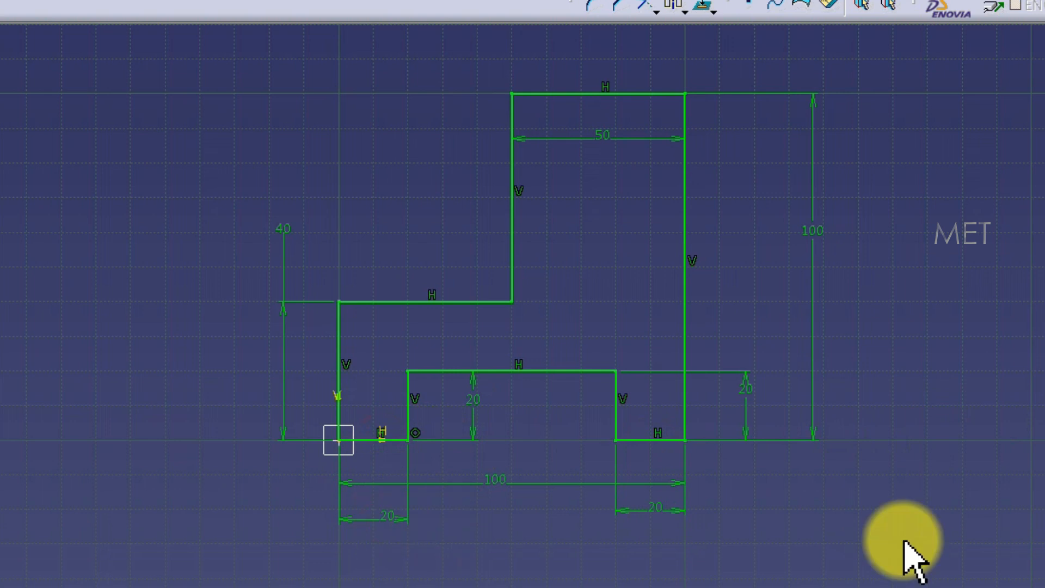
Step: Set the upper block's width to 40 mm and the heights of both feet to 10 mm
click(594, 139)
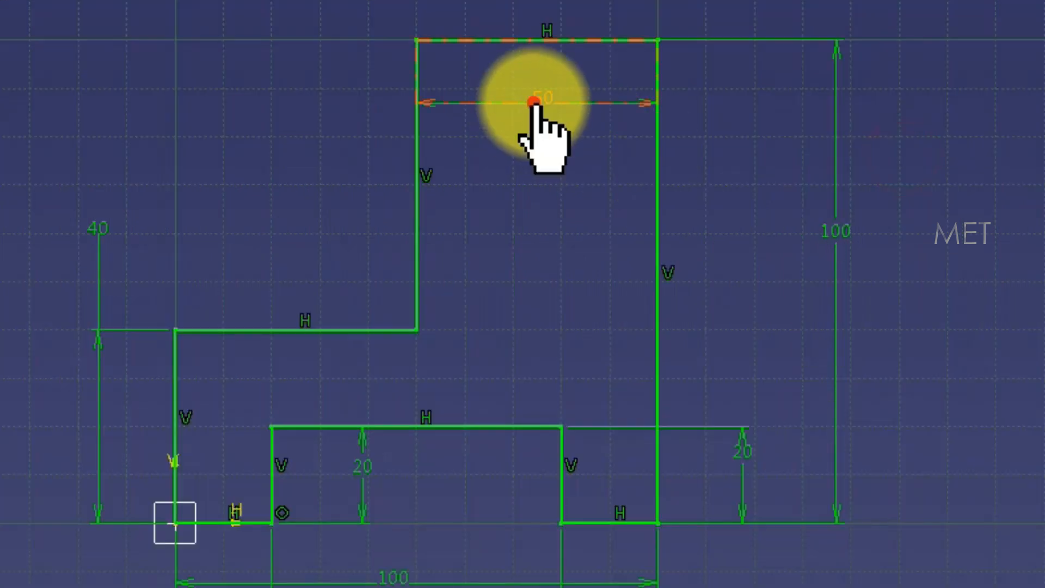
double_click(534, 101)
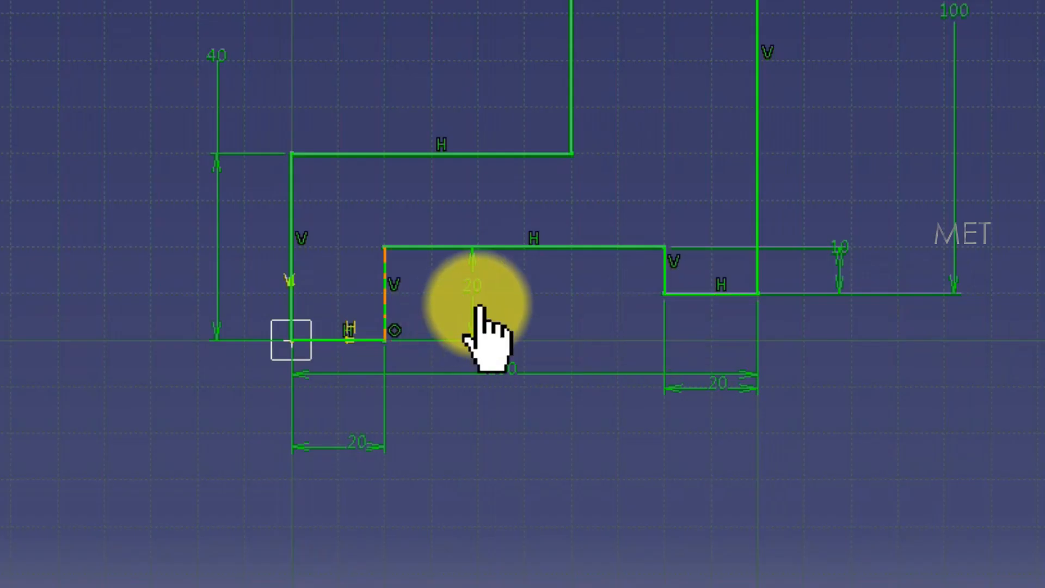
double_click(477, 293)
text(10)
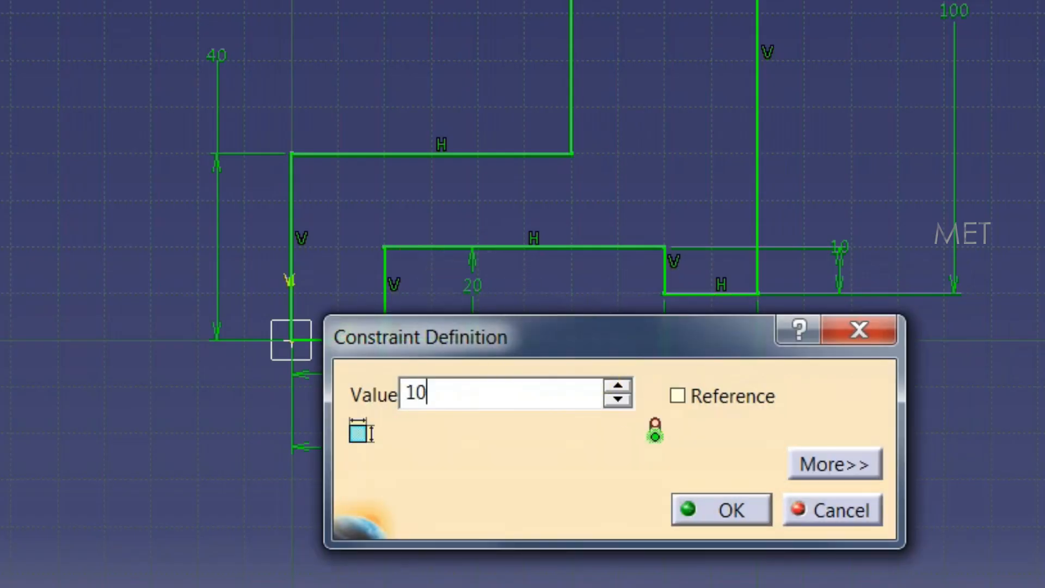
click(714, 512)
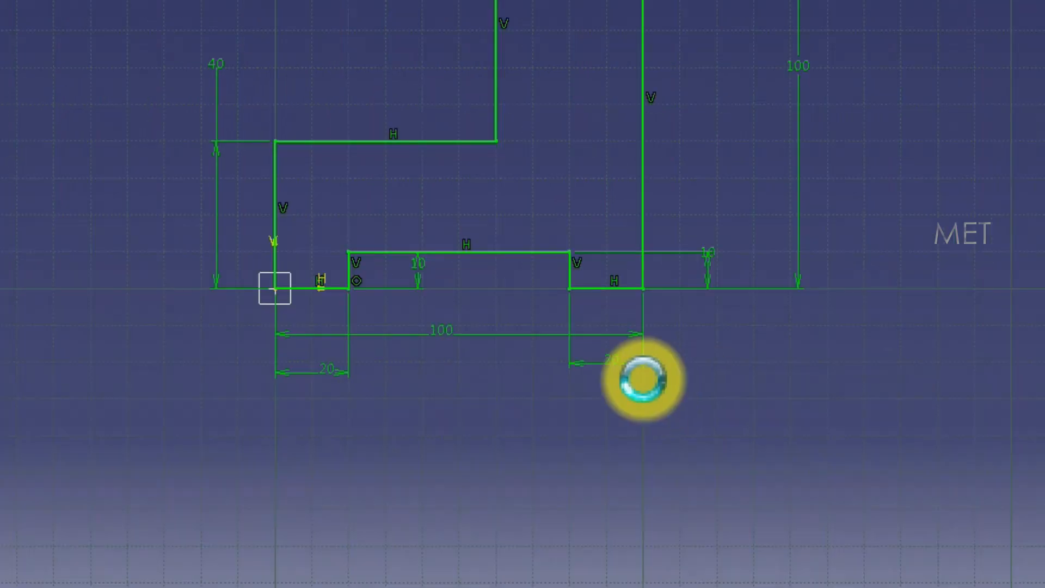
Step: Set the widths of the right and left feet to 12 mm each
double_click(613, 361)
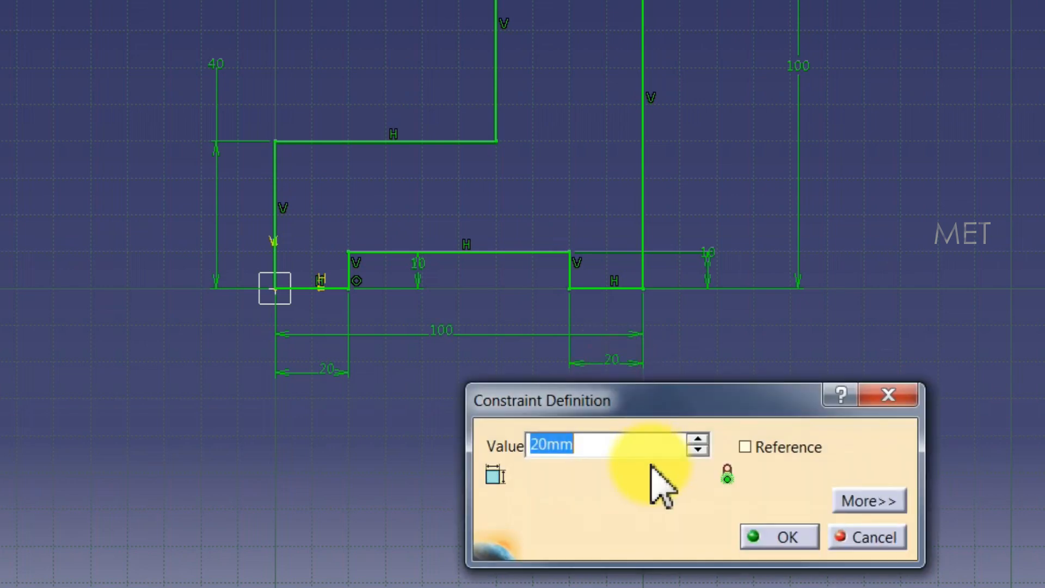
click(790, 538)
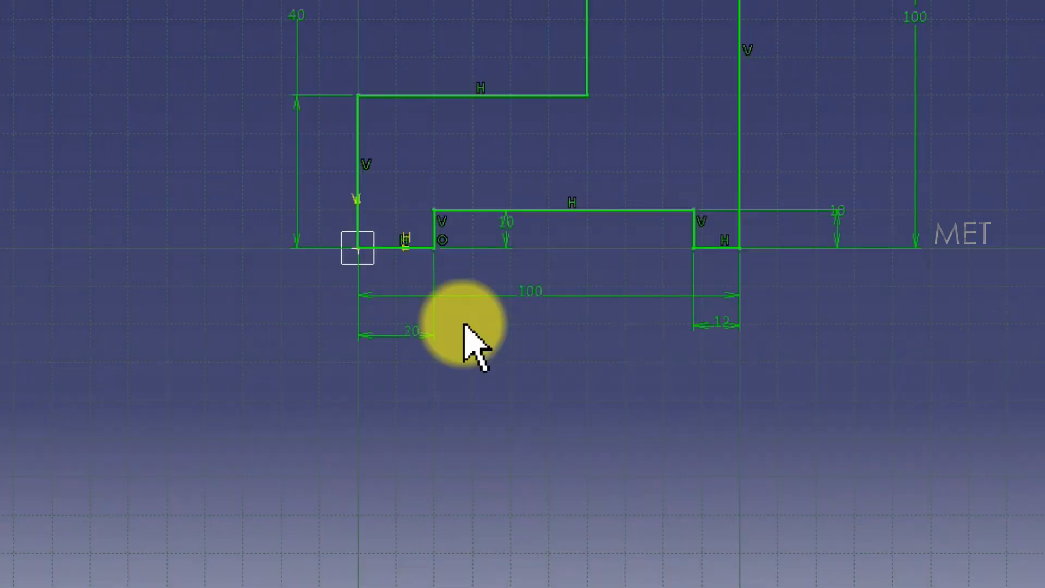
double_click(327, 368)
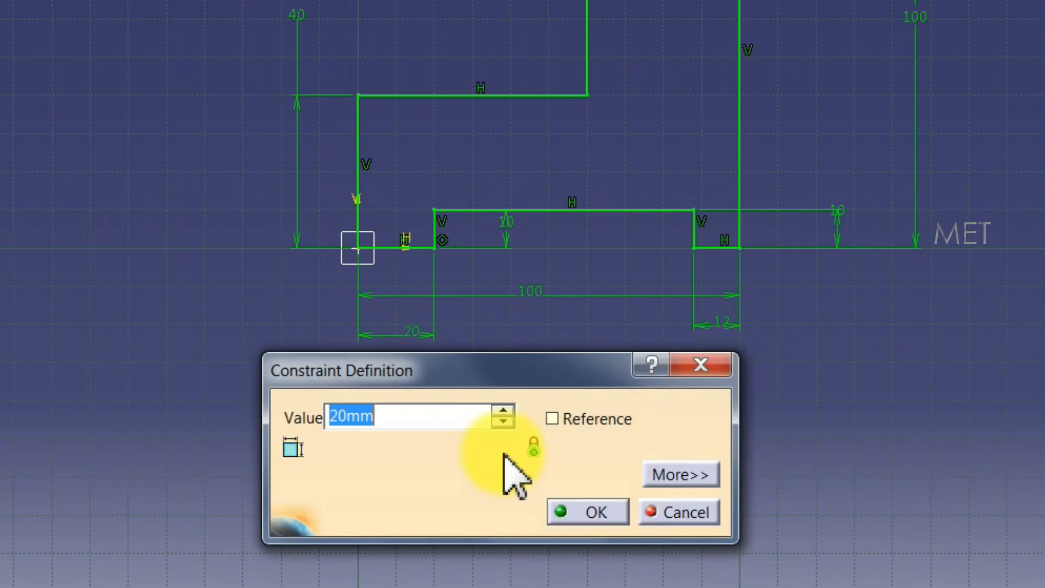
text(12)
click(588, 512)
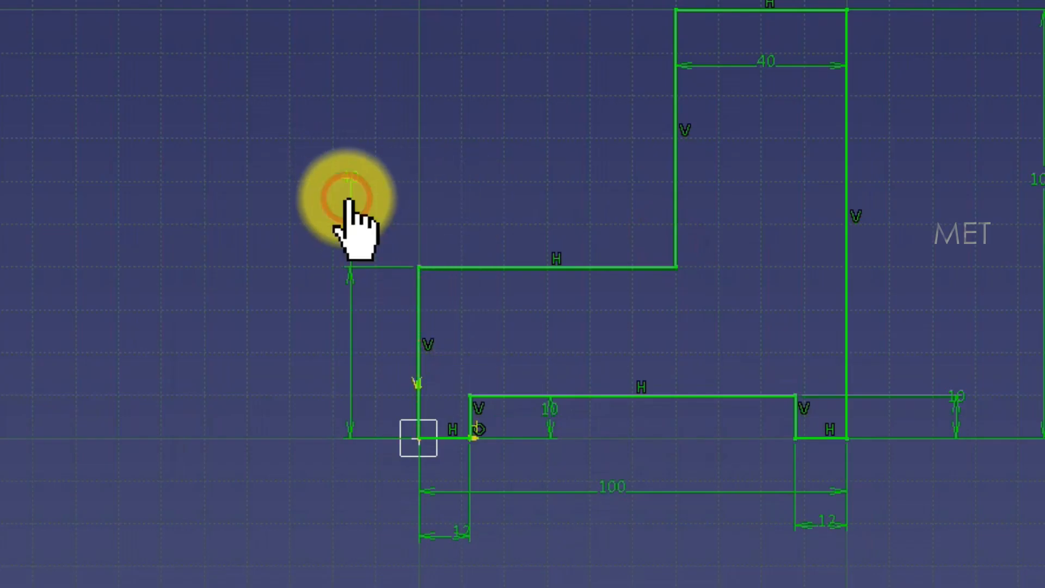
Step: Set the left edge's height to 25 mm and the overall profile width to 65 mm
double_click(350, 199)
text(25mm)
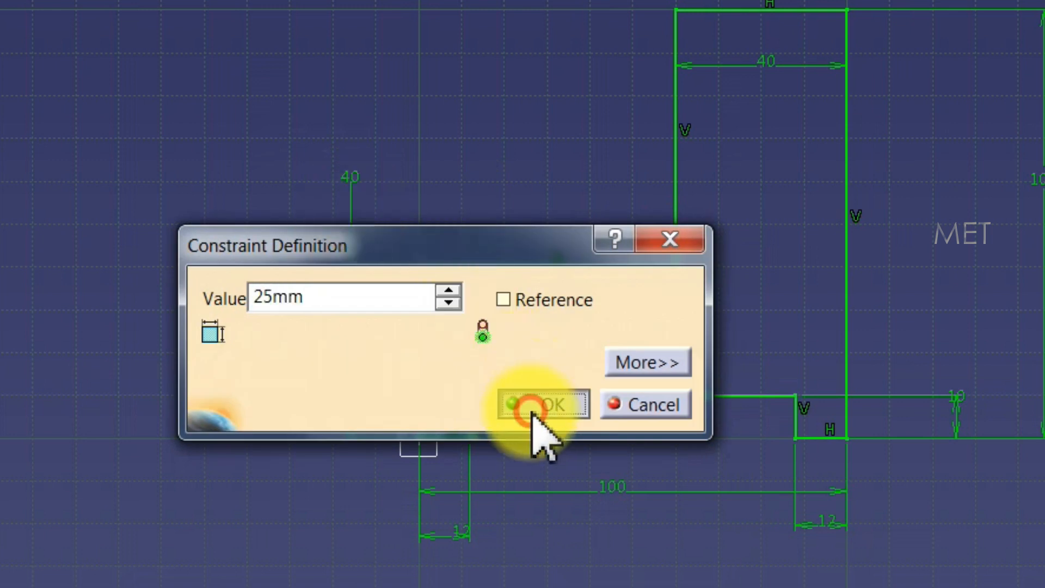
click(531, 408)
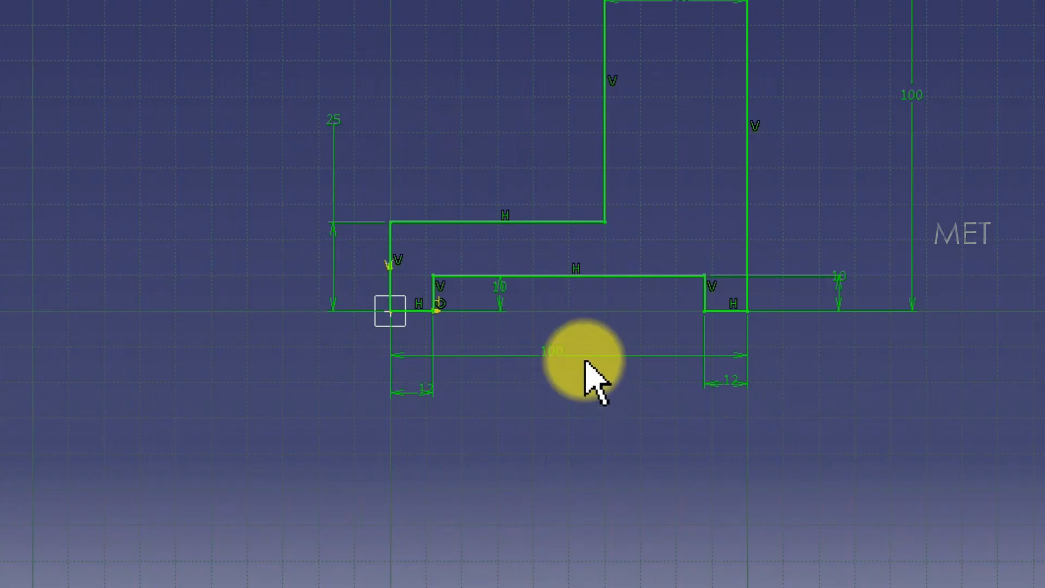
double_click(553, 356)
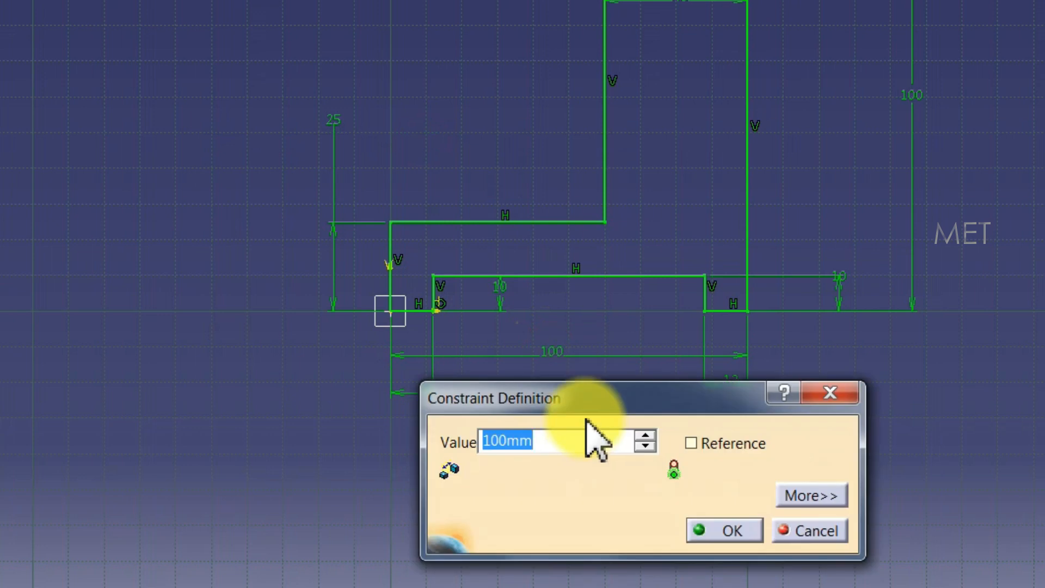
click(737, 531)
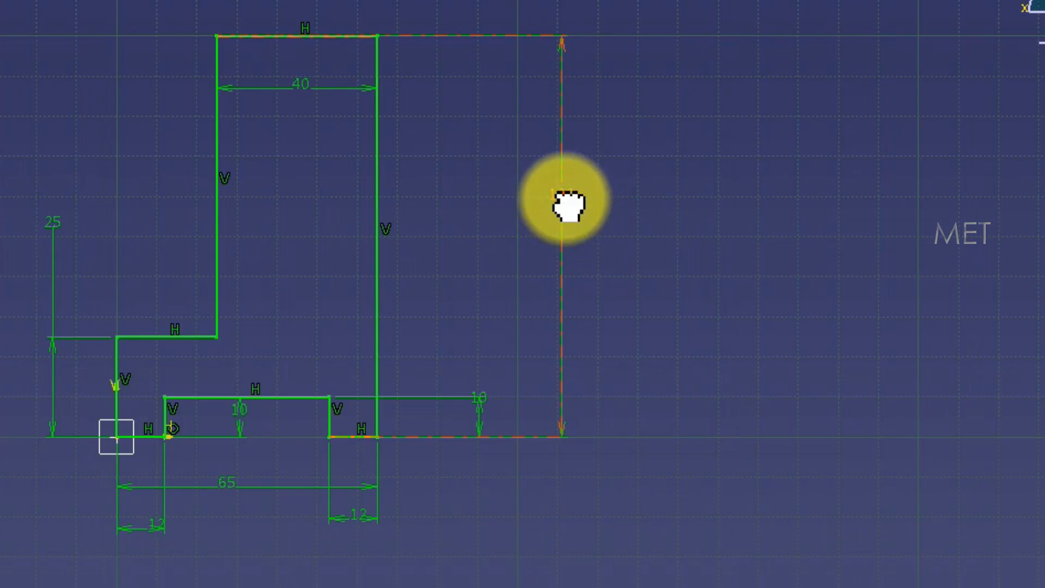
Step: Set the overall profile height to 75 mm and exit the sketch
double_click(564, 199)
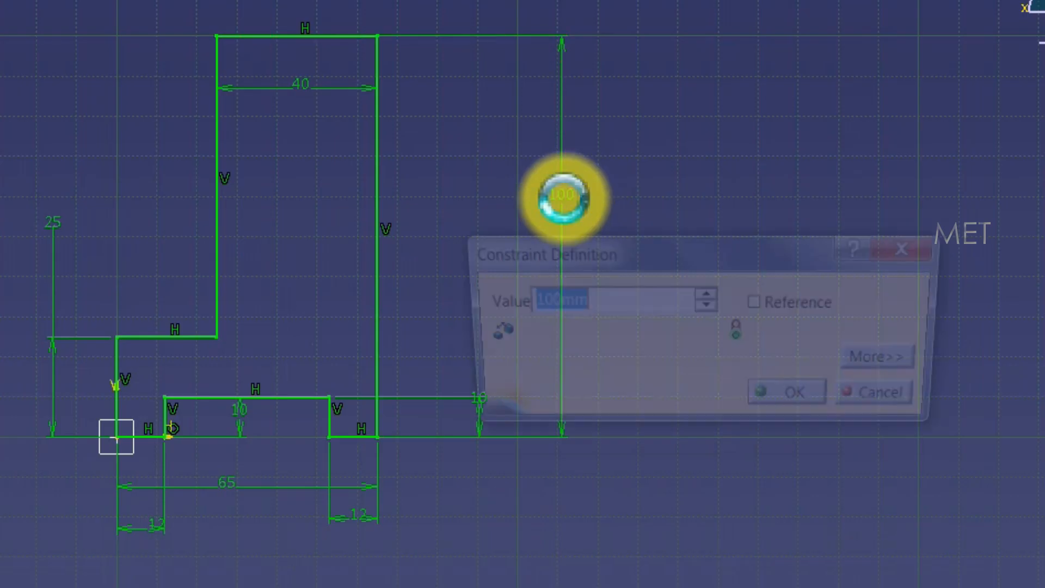
text(75)
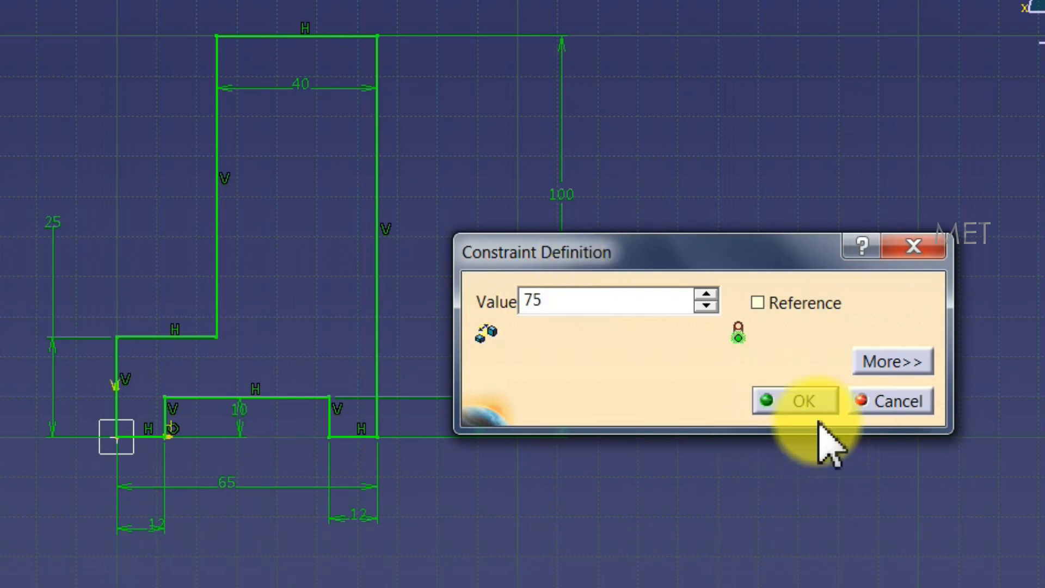
click(800, 401)
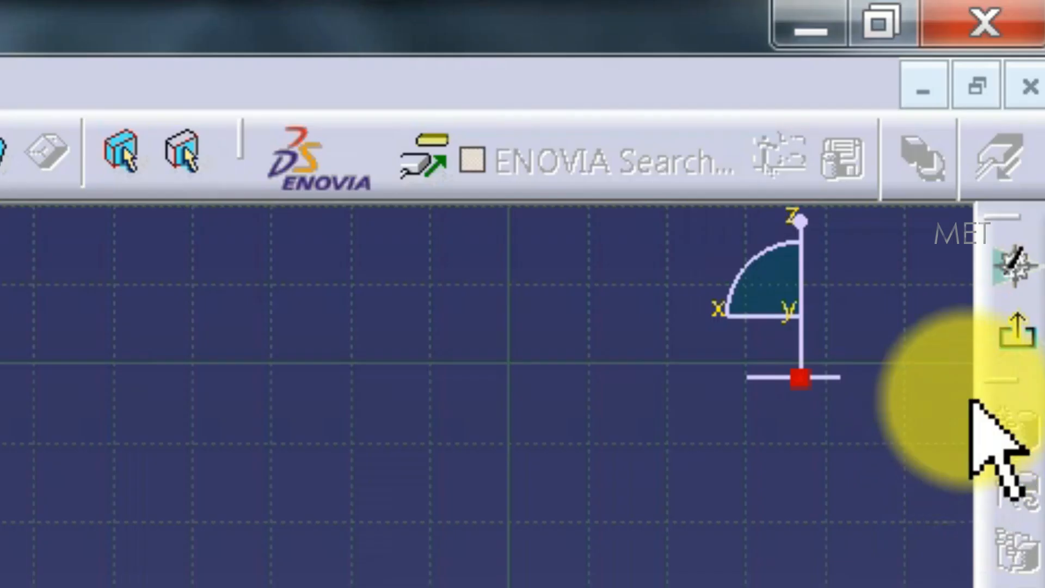
click(1036, 89)
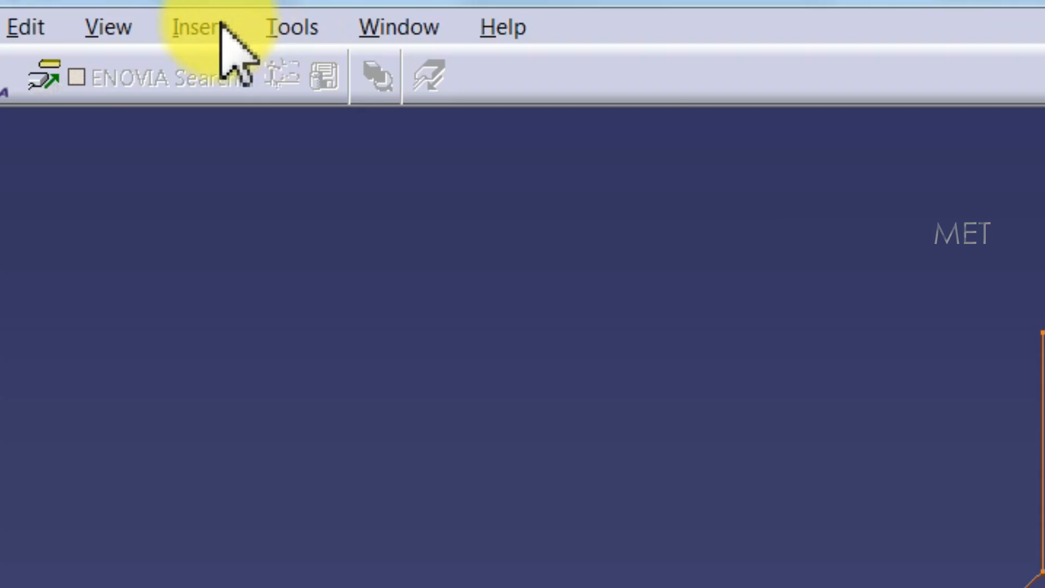
Step: Pad the stepped profile to a length of 50 mm with mirrored extent
click(220, 27)
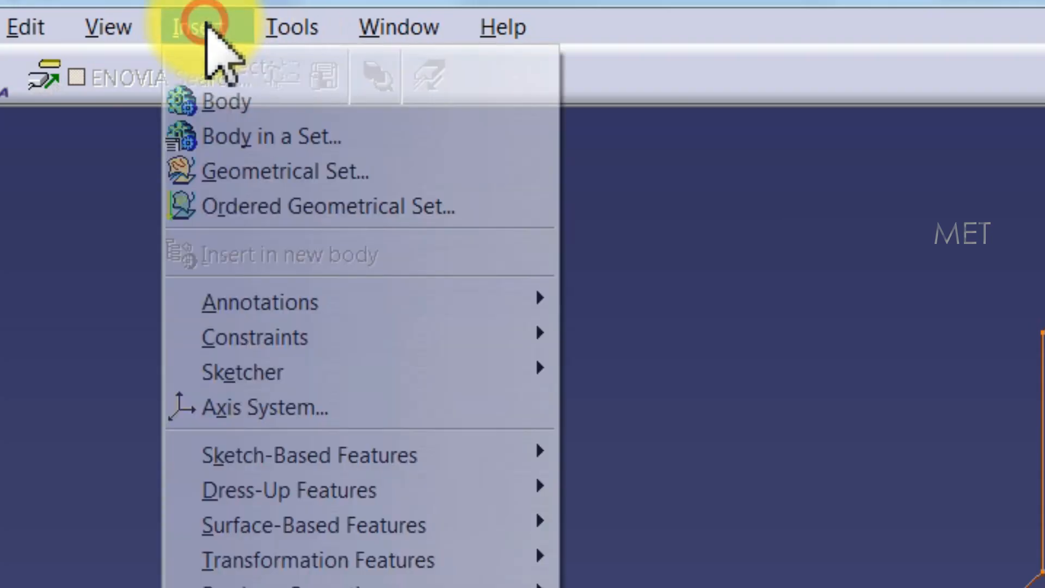
mouse_move(558, 456)
click(602, 449)
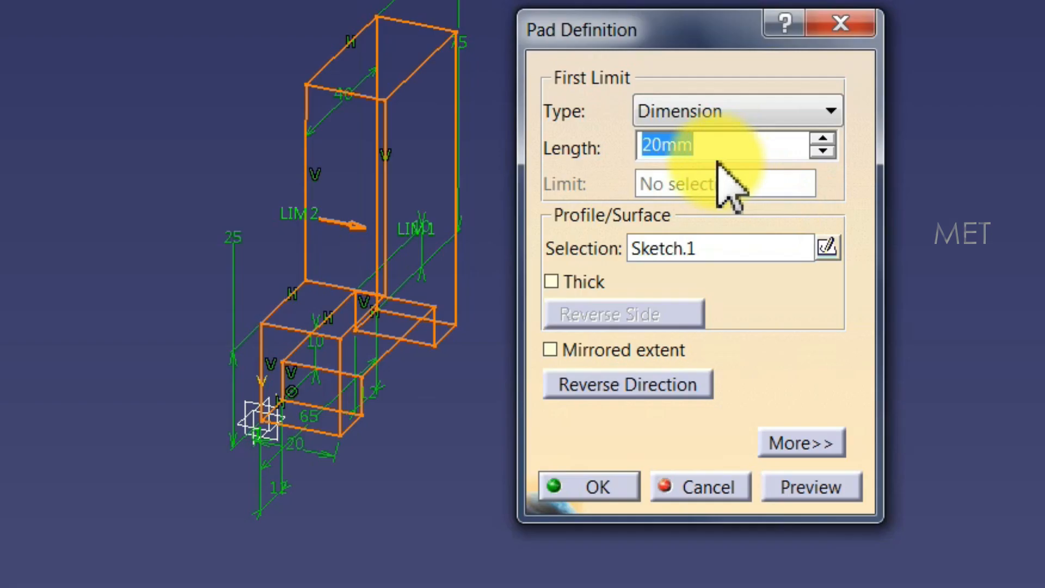
text(50)
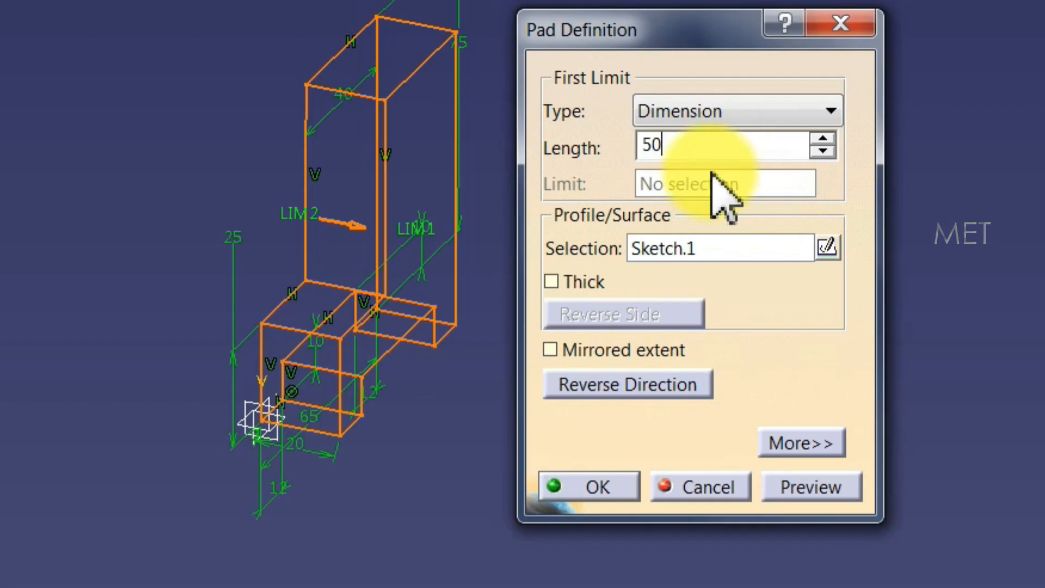
click(597, 348)
click(610, 486)
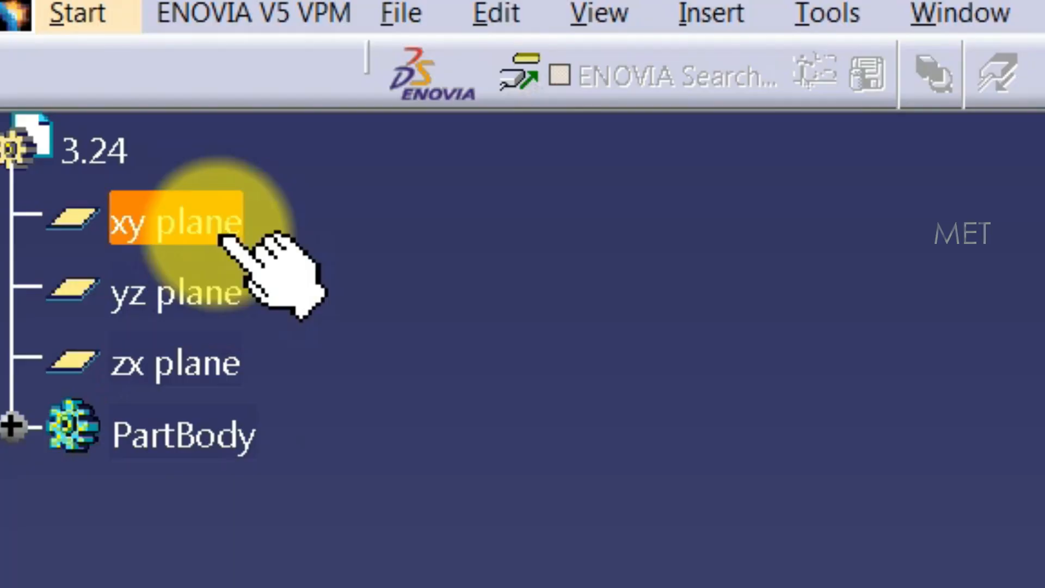
Step: Start a sketch on the yz plane and draw a rectangle about 50 by 50 mm crossing the block's upper edge
click(61, 110)
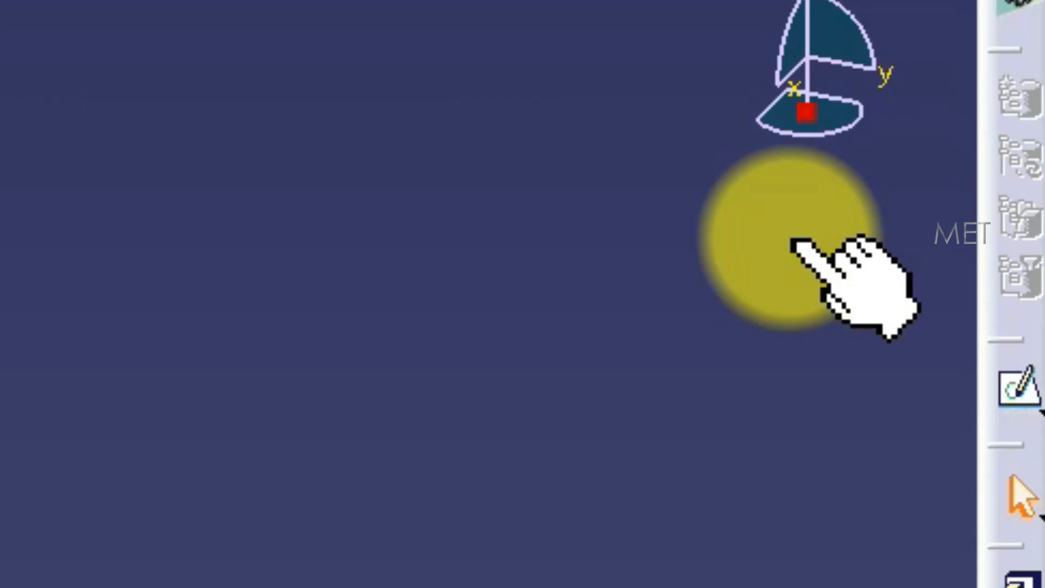
click(1036, 173)
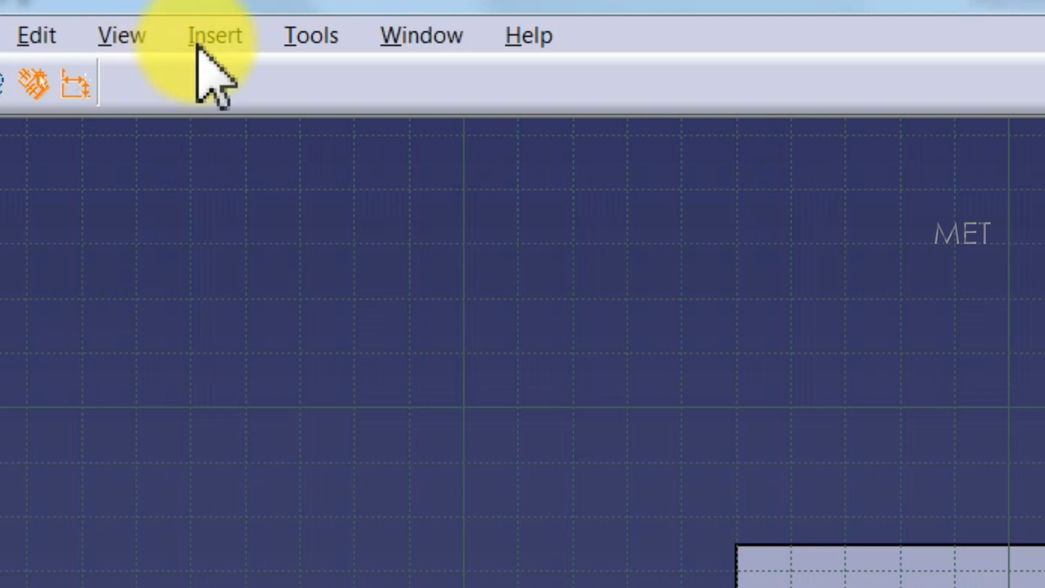
click(207, 38)
mouse_move(262, 146)
mouse_move(561, 188)
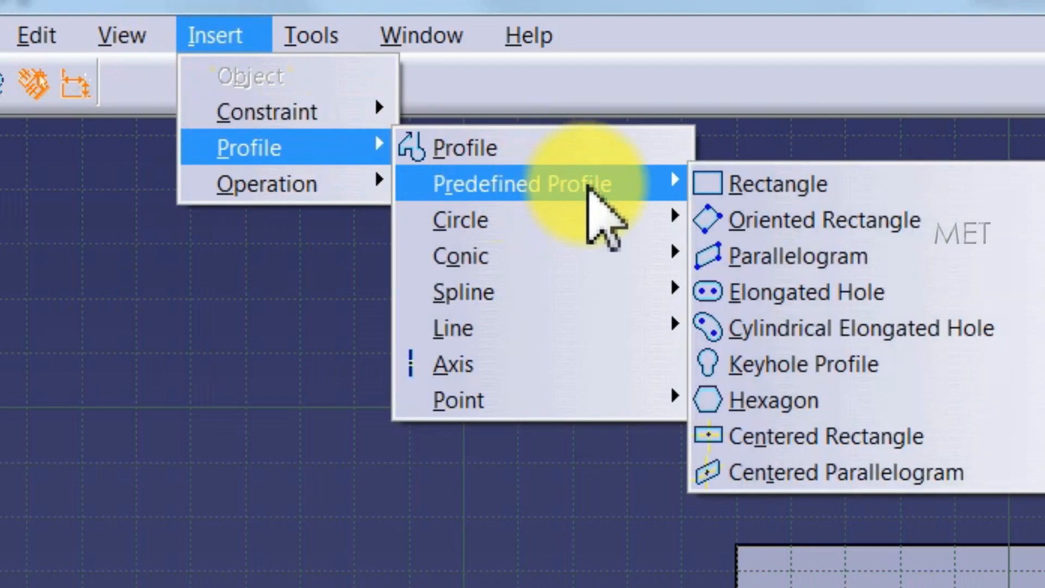
click(749, 187)
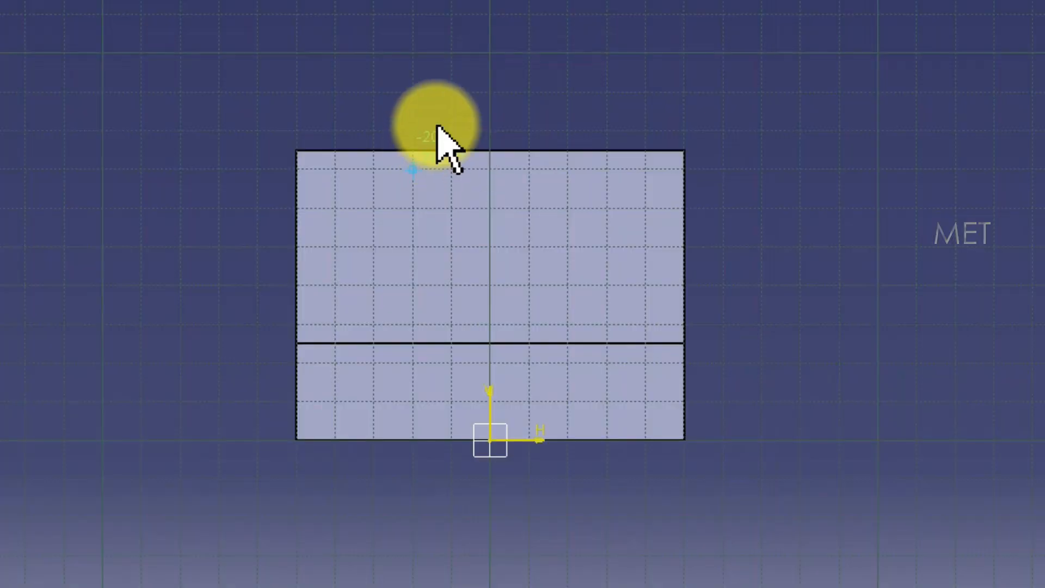
click(415, 97)
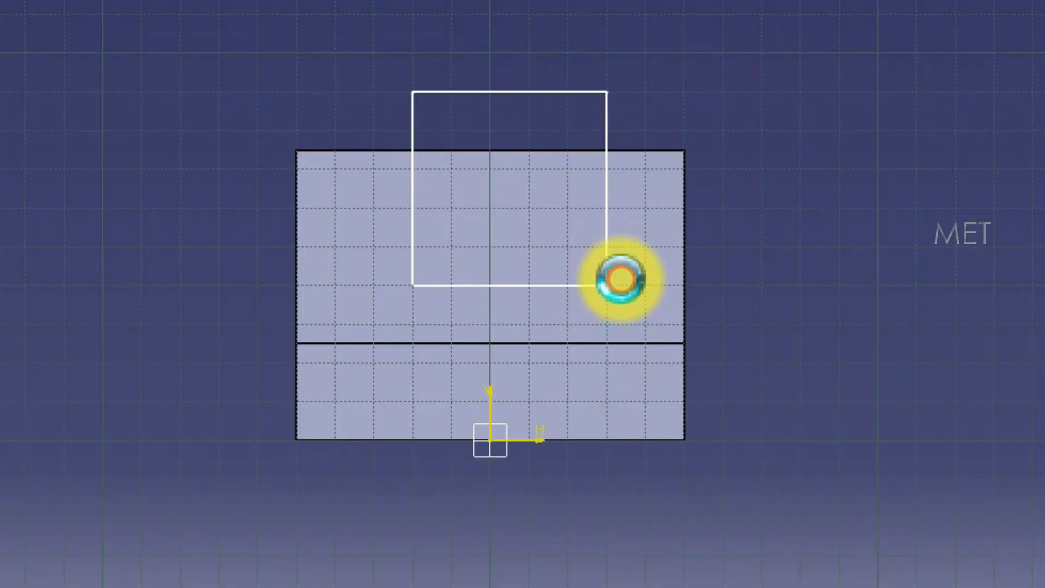
click(621, 279)
Step: Draw a second rectangle about 60 by 40 mm across the step edge, extending below the block's base
click(847, 204)
click(378, 330)
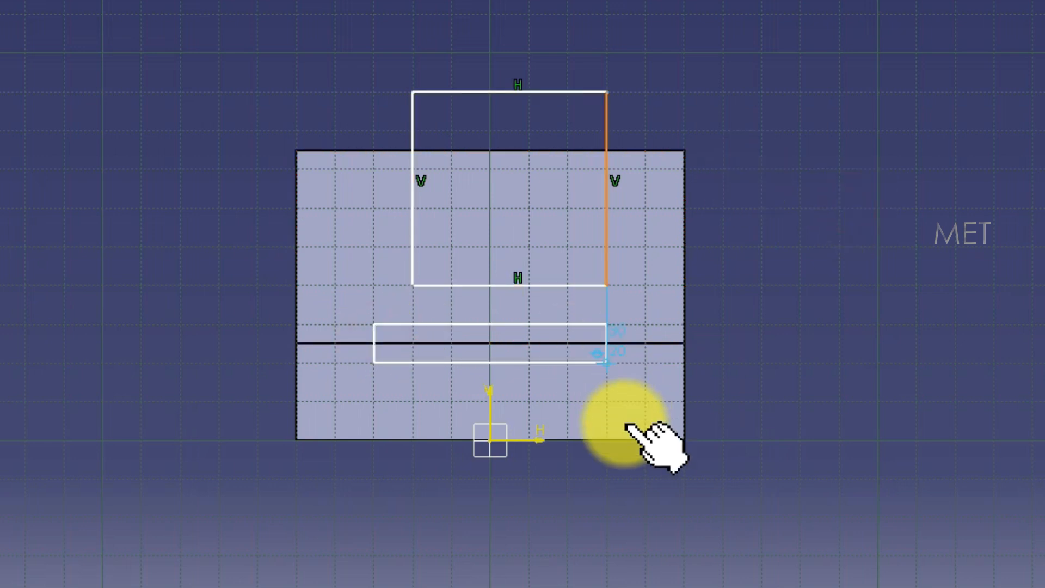
click(610, 480)
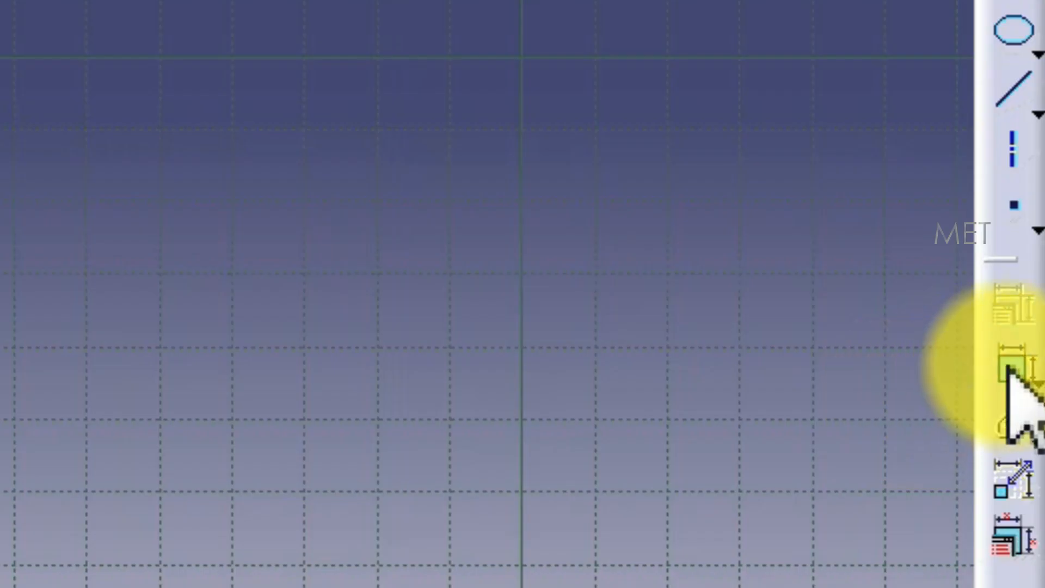
Step: Dimension the upper rectangle's top and right edges from the matching edges of the block
click(1033, 459)
click(537, 158)
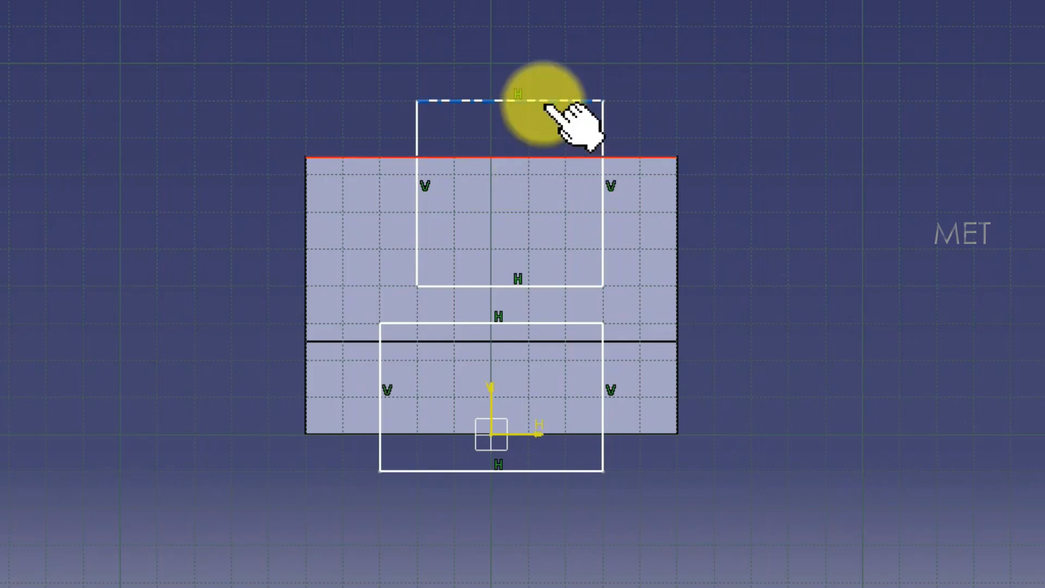
click(550, 101)
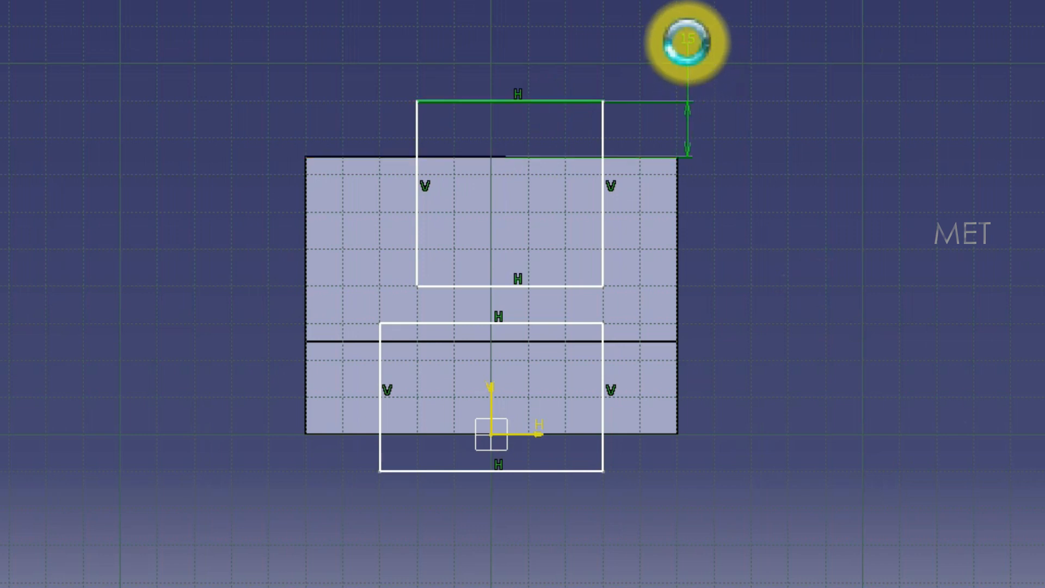
click(687, 39)
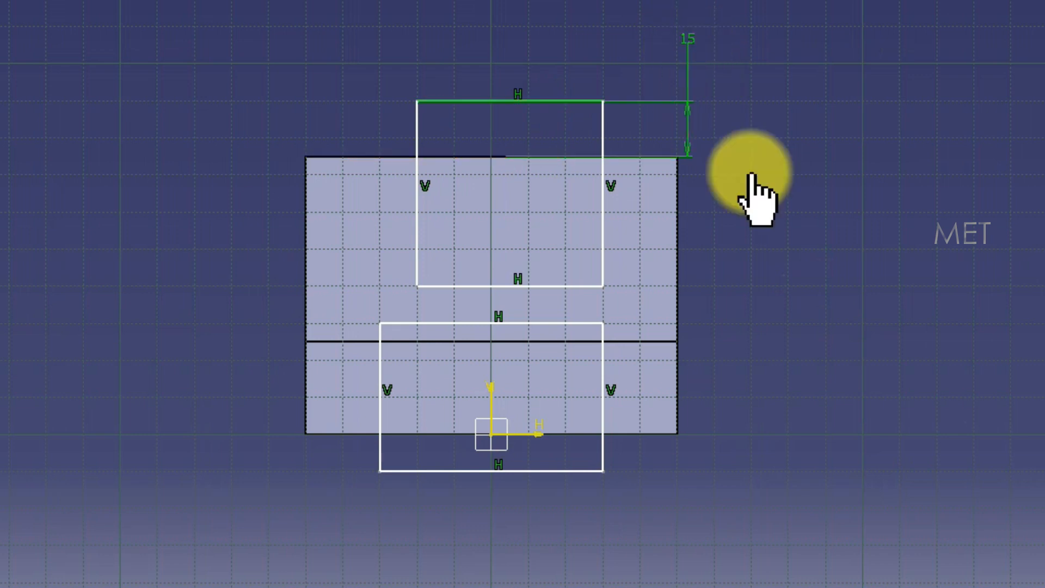
click(605, 218)
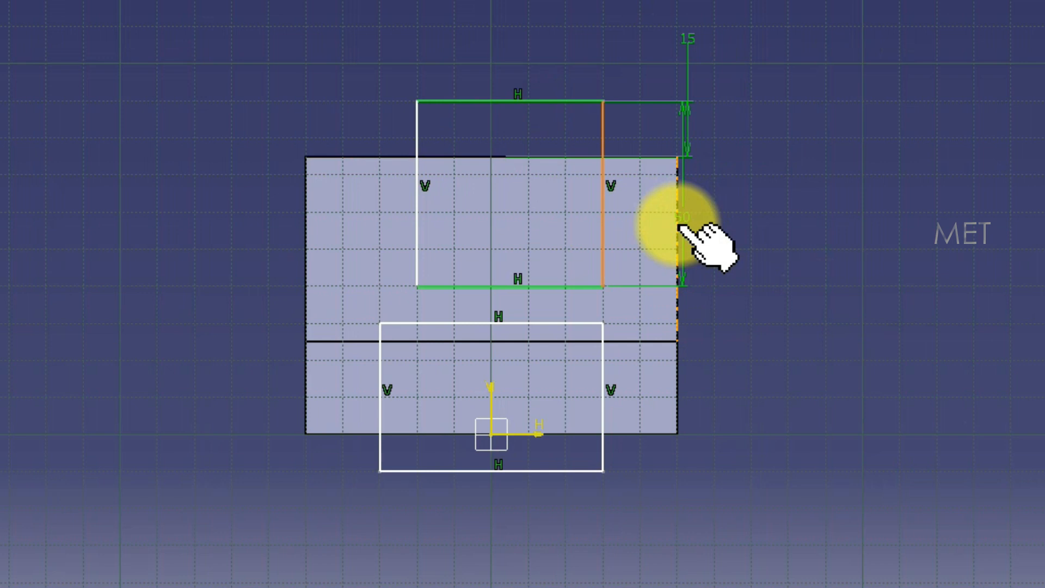
click(678, 225)
click(765, 228)
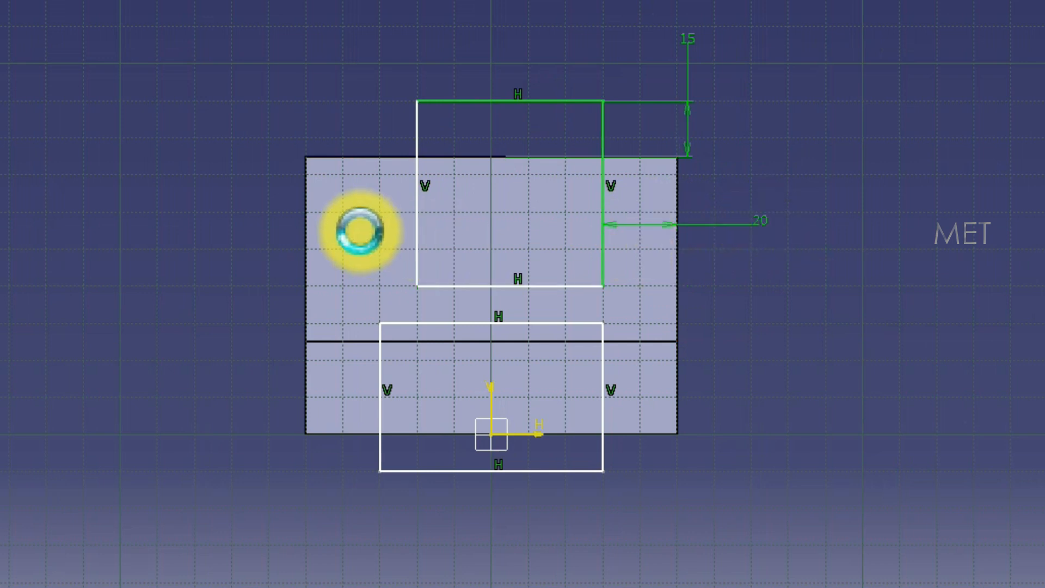
Step: Dimension the upper rectangle's left edge from the block's left edge and add a dimension for the rectangle's height
click(305, 223)
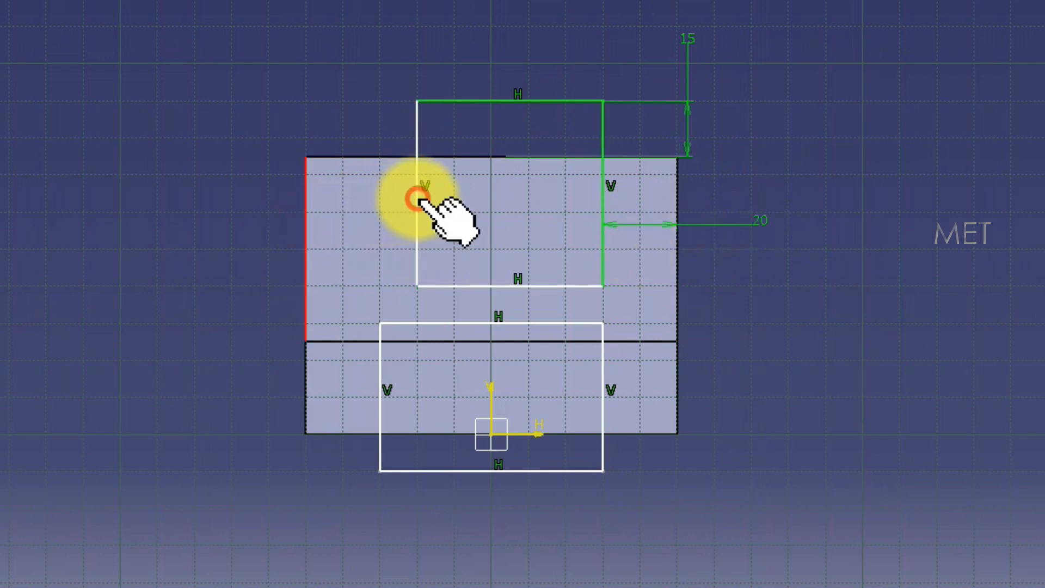
click(418, 200)
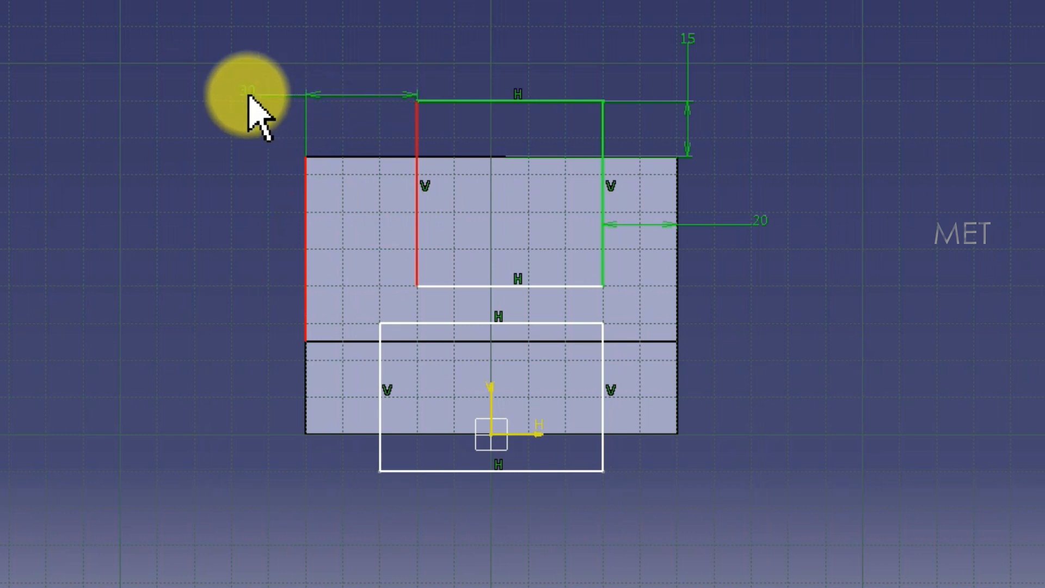
click(248, 94)
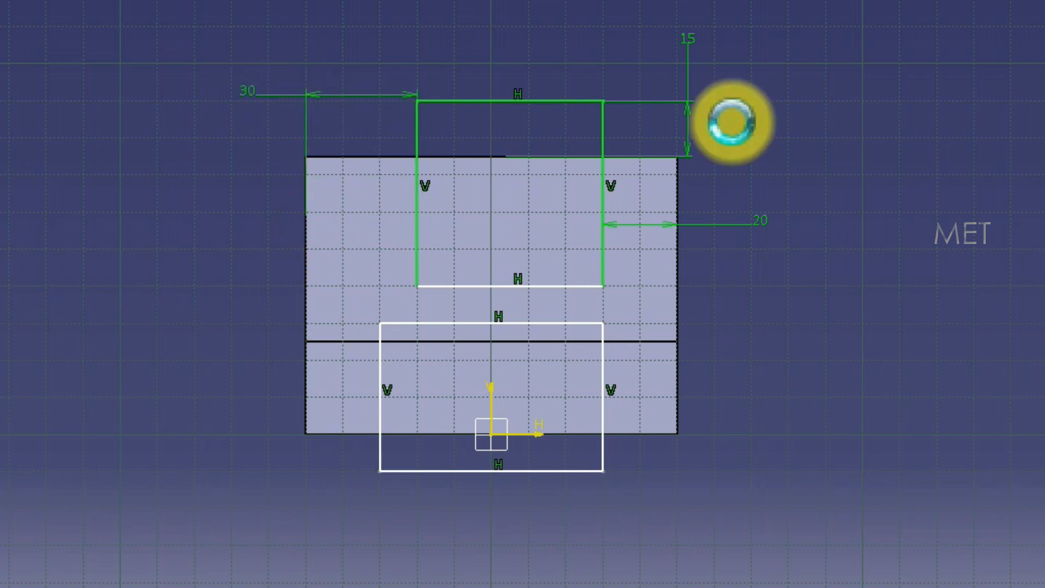
click(417, 180)
click(169, 33)
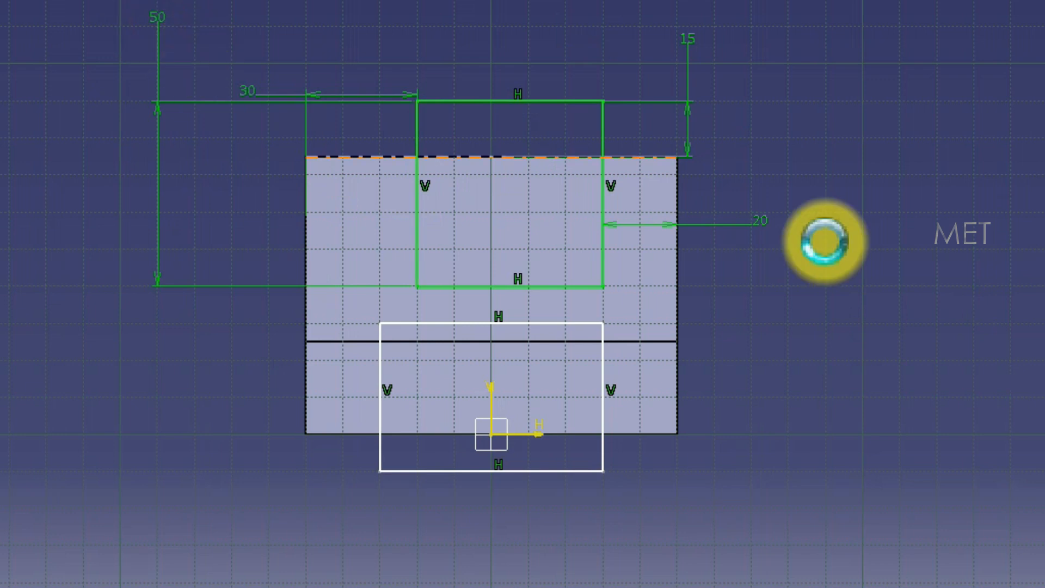
Step: Dimension the lower rectangle's top edge from the step edge and its left edge from the block's left edge
click(537, 342)
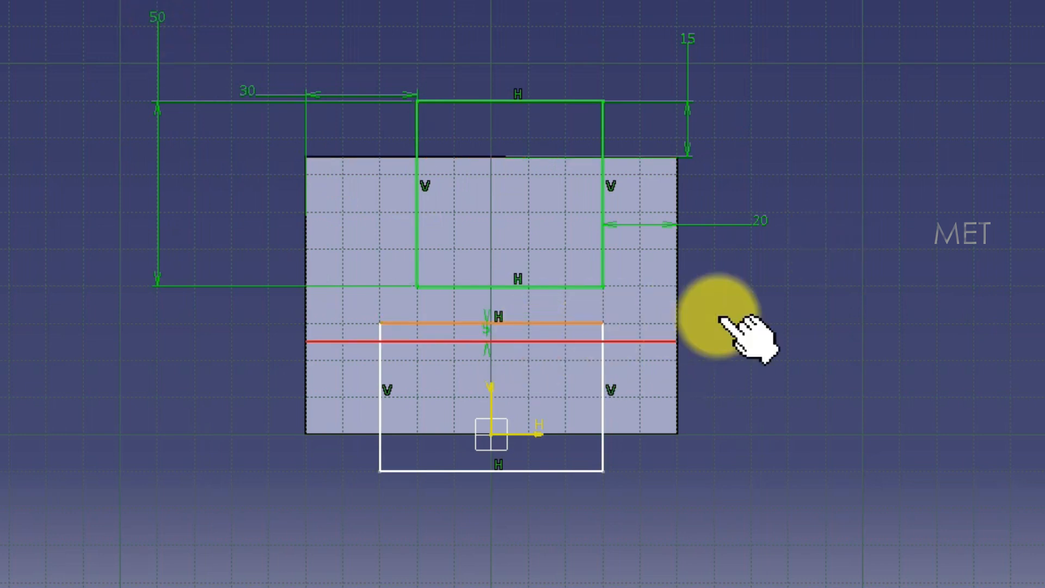
click(757, 304)
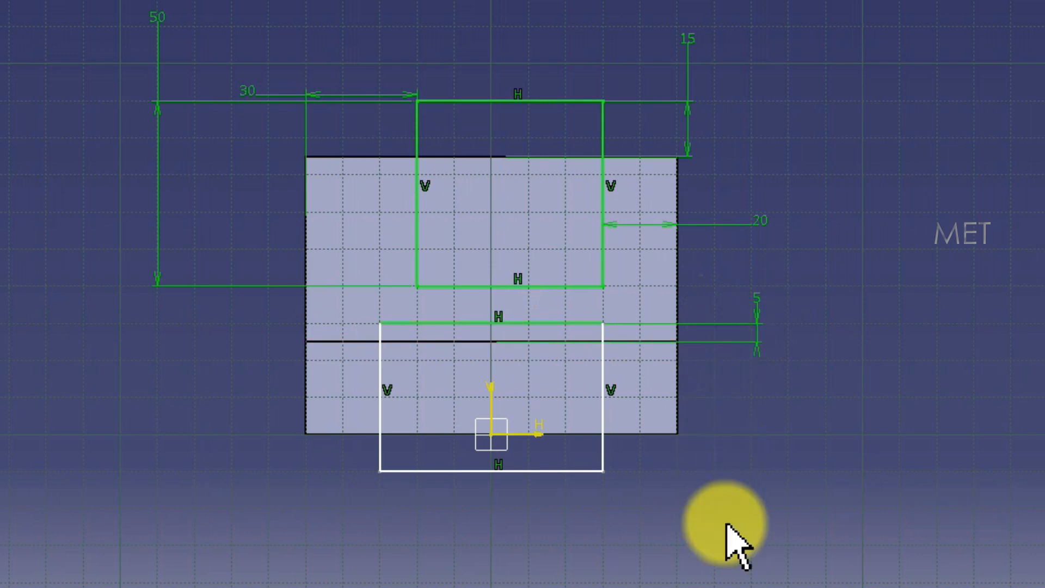
click(309, 393)
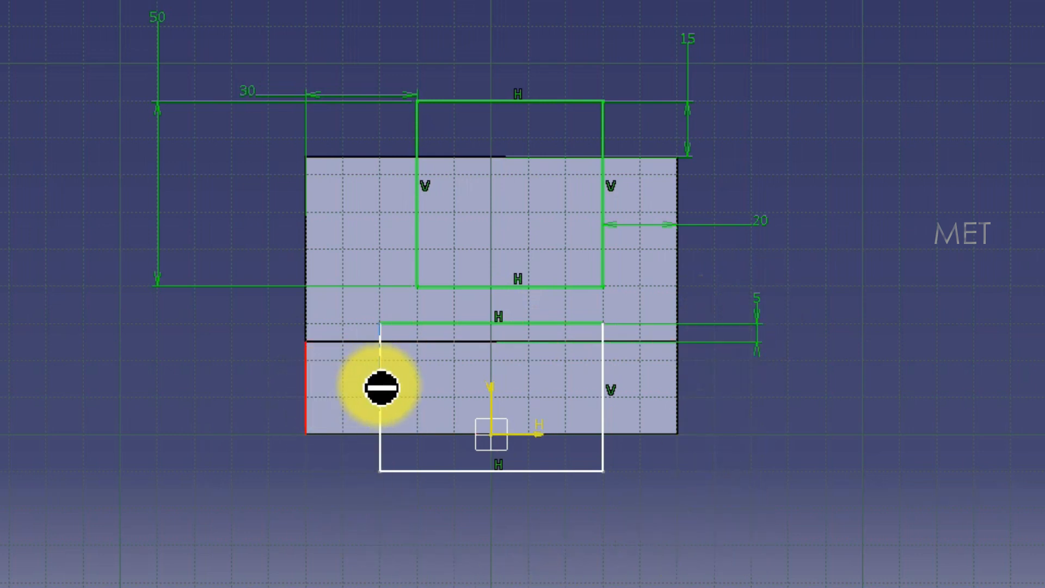
click(380, 386)
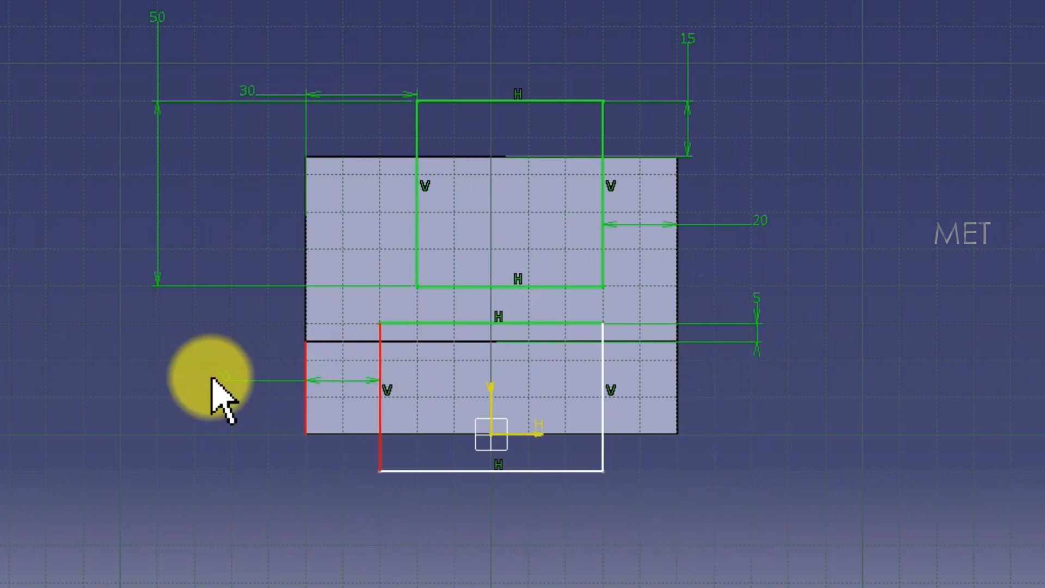
click(212, 374)
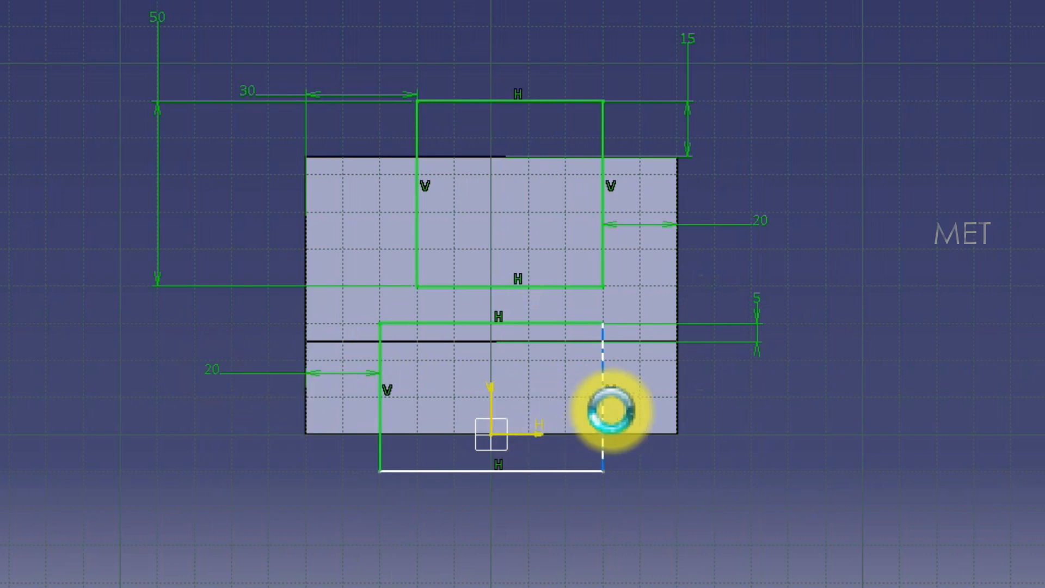
Step: Dimension the lower rectangle's right edge from the block's right edge and its bottom edge from the block's base
click(679, 395)
click(604, 389)
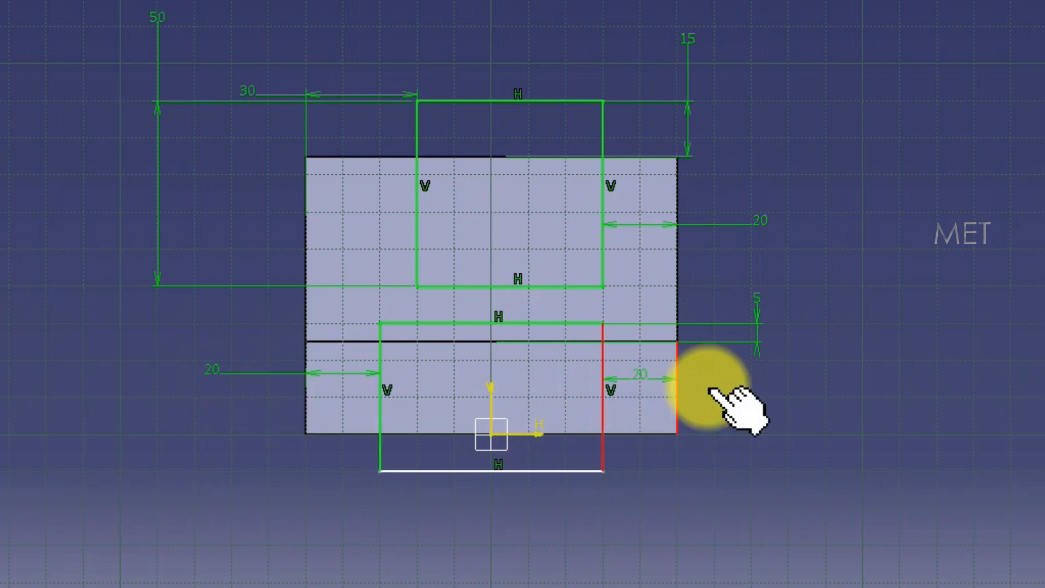
click(758, 393)
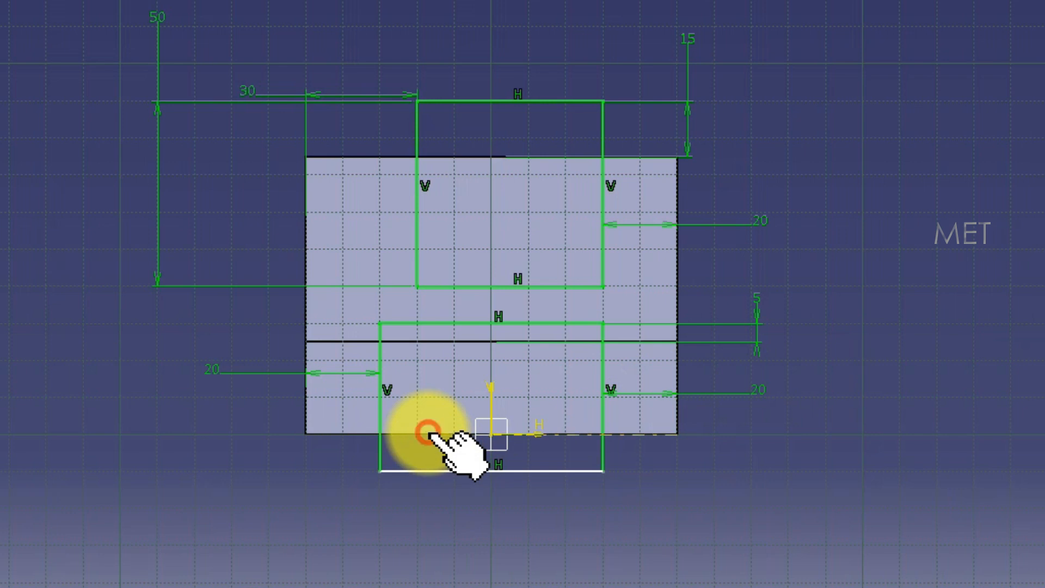
click(434, 471)
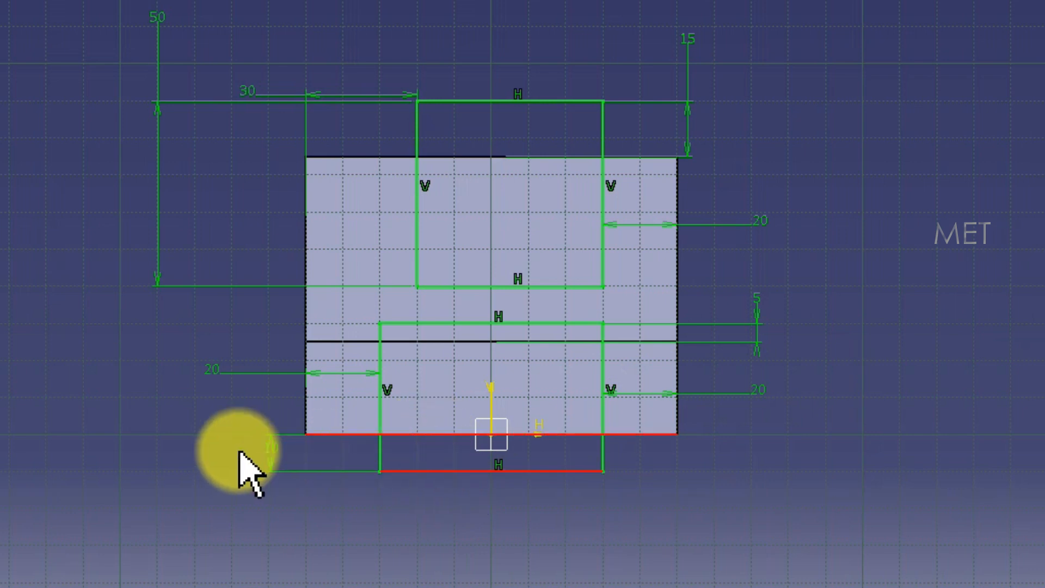
click(225, 412)
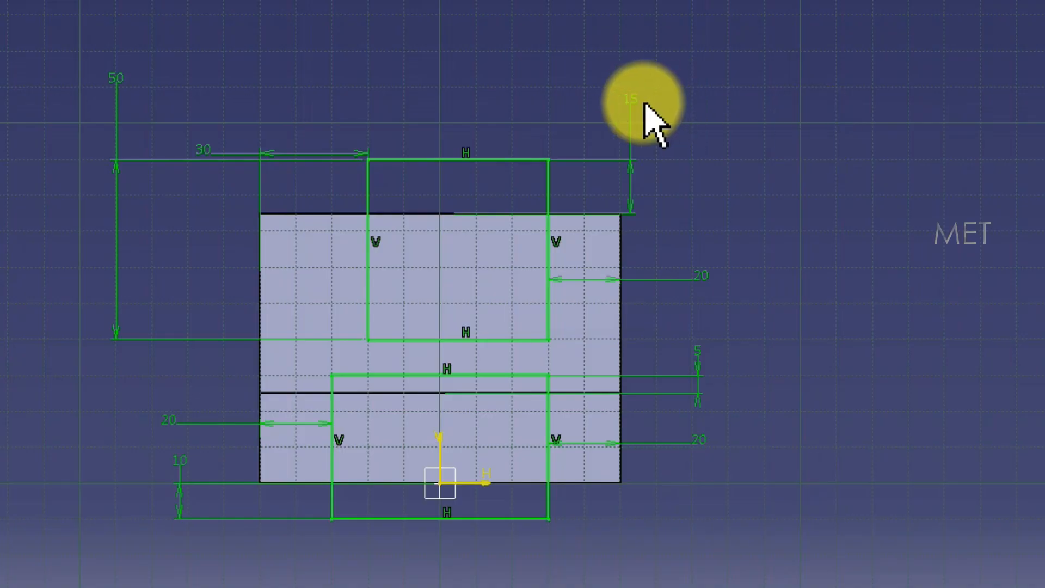
Step: Set the upper rectangle's offset from the block's top edge to 0 mm and its height to 40 mm
double_click(633, 101)
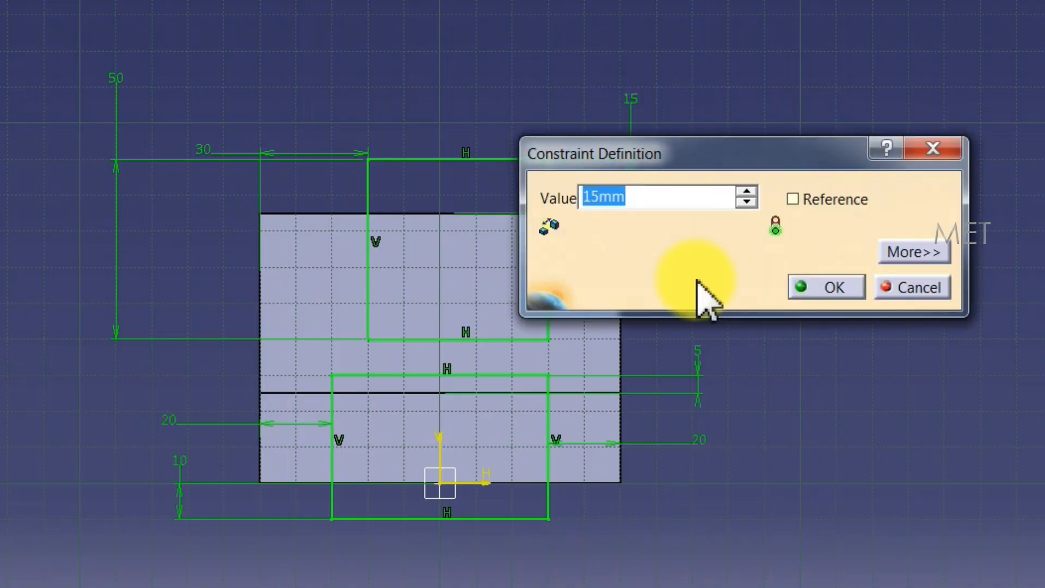
click(852, 286)
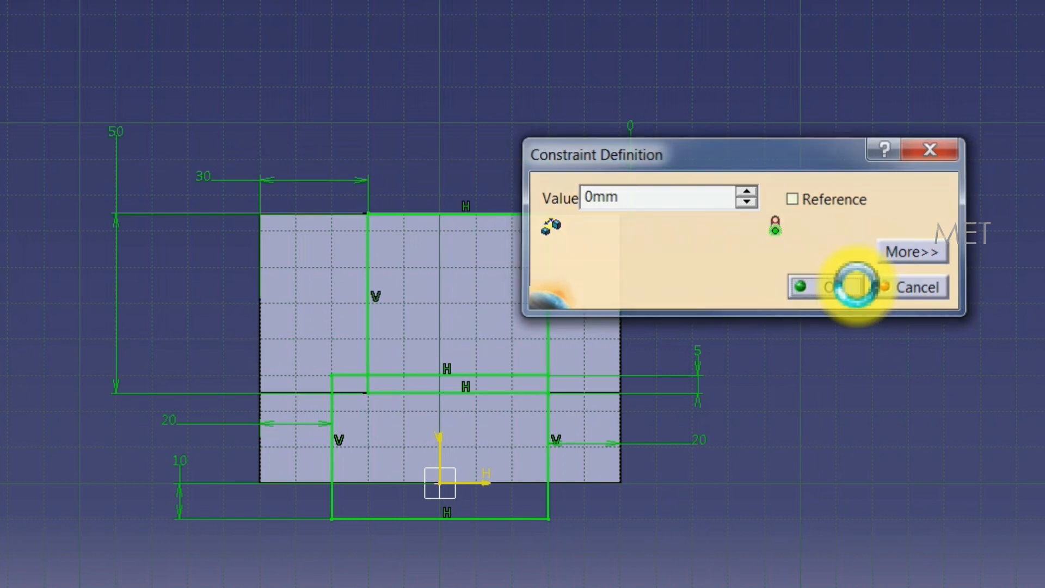
double_click(241, 81)
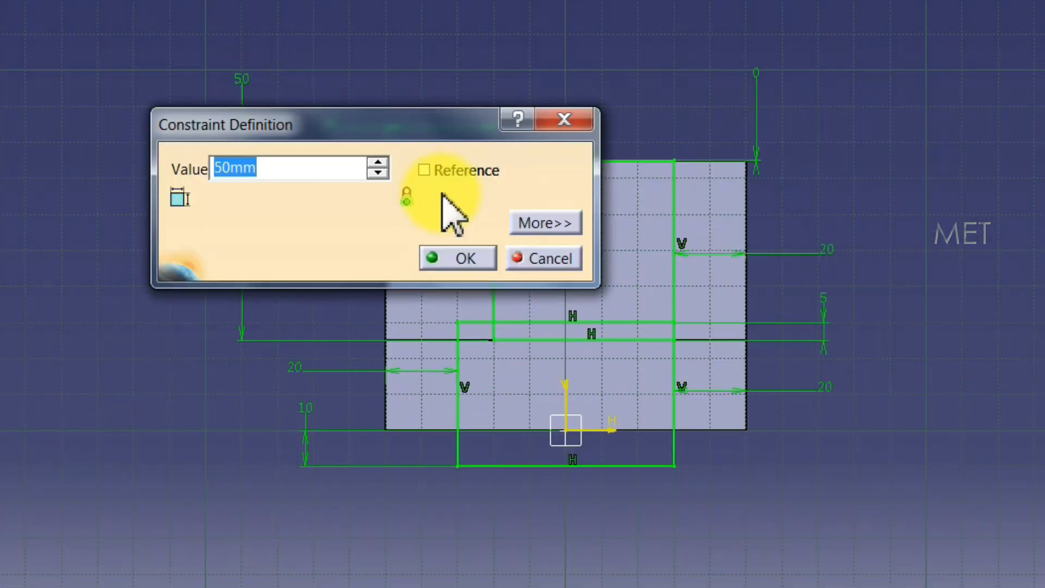
click(463, 259)
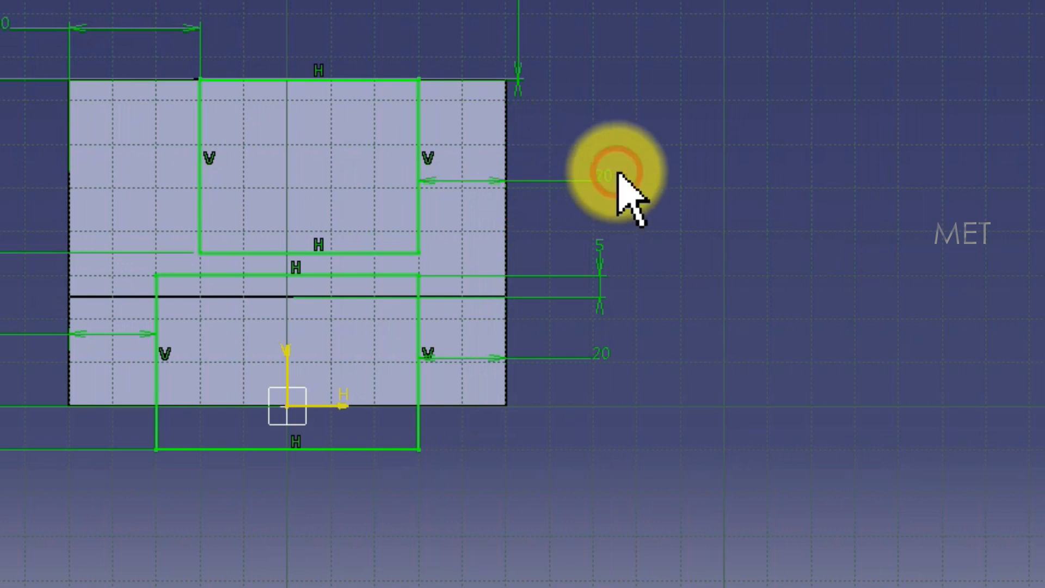
Step: Set the distance between the upper rectangle's right edge and the block's right edge to 25 mm
double_click(600, 177)
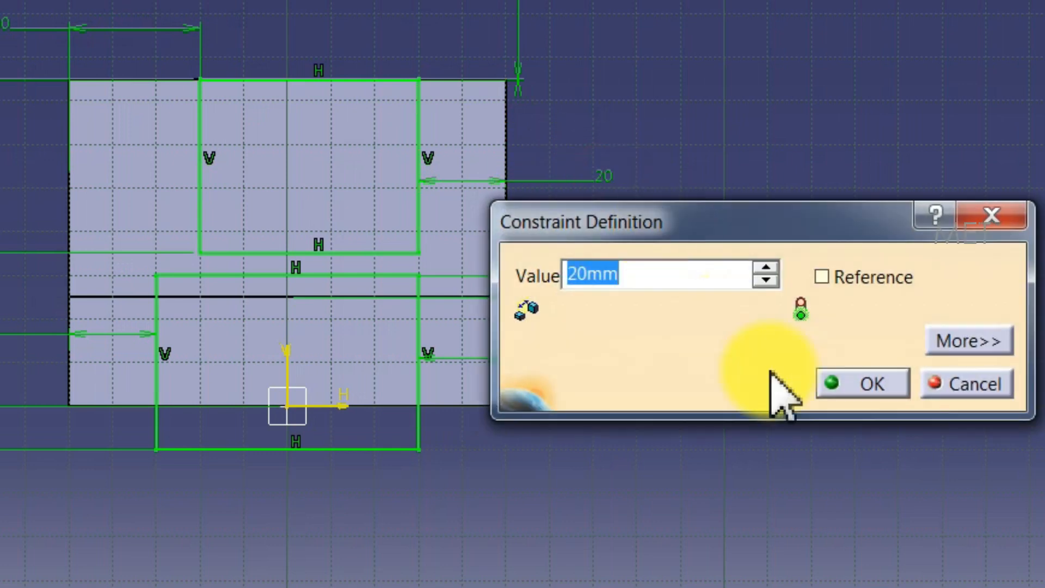
click(859, 376)
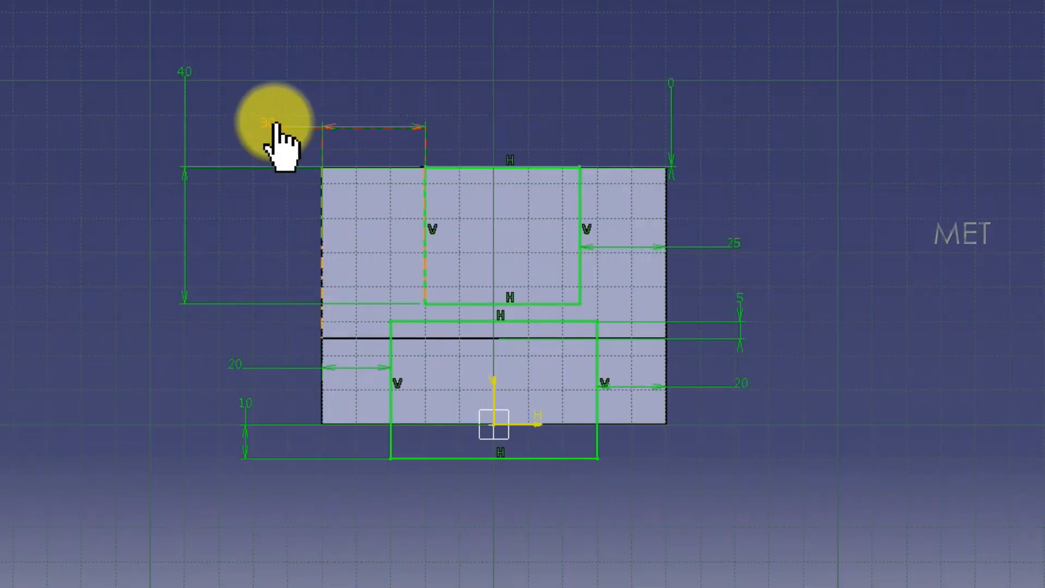
Step: Set the distance between the upper rectangle's left edge and the block's left edge to 25 mm
double_click(293, 134)
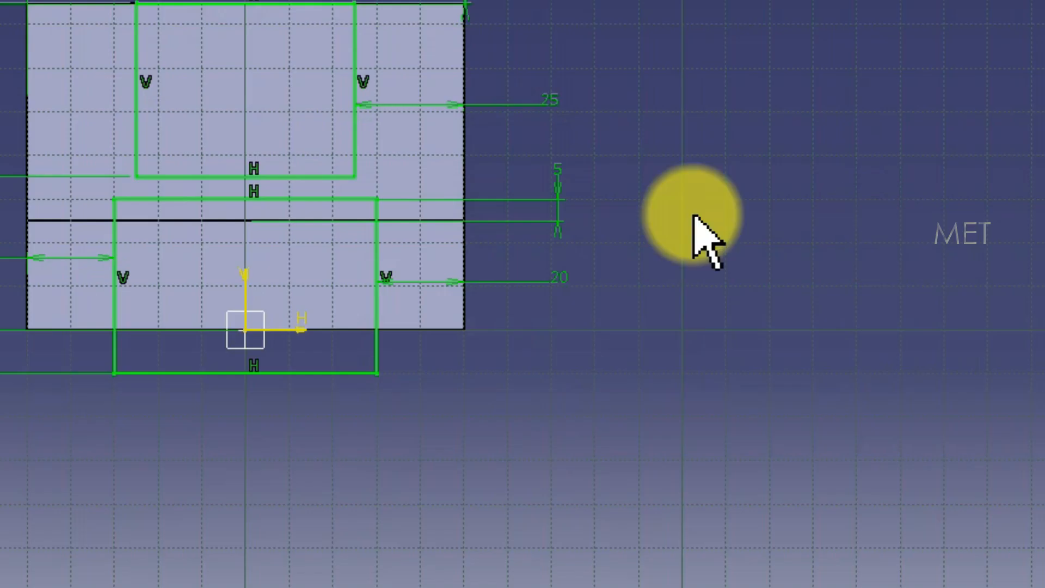
Step: Set the lower rectangle's top offset from the step edge and its bottom offset from the block's base to 0 mm
double_click(560, 166)
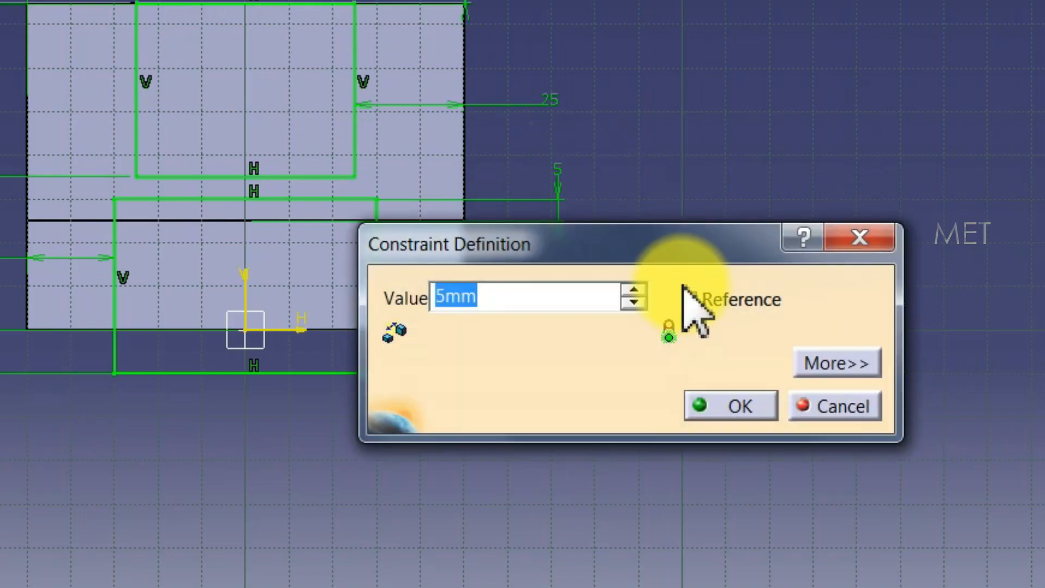
text(0)
click(725, 412)
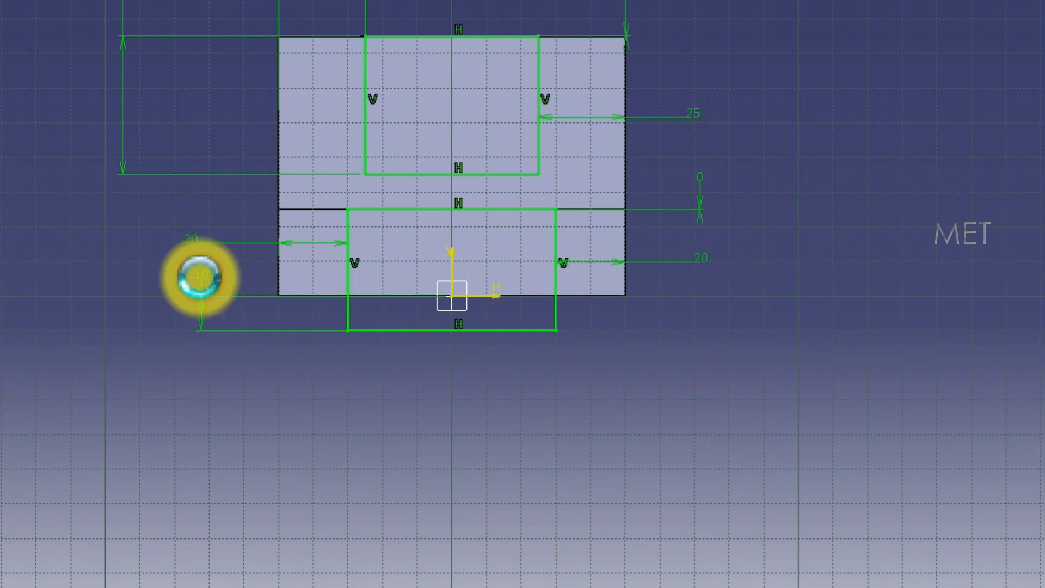
double_click(200, 276)
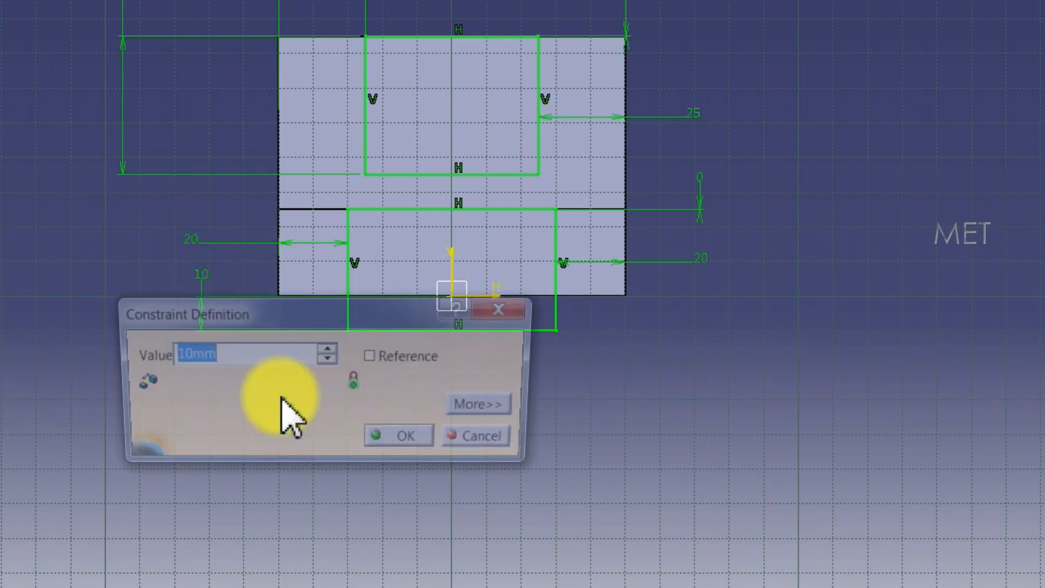
click(402, 448)
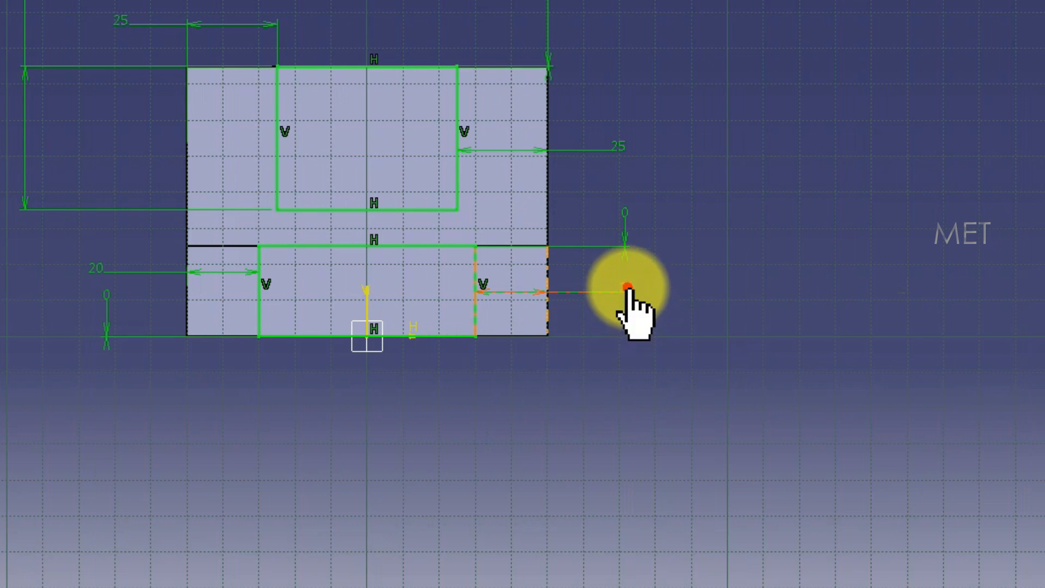
Step: Set the distances from the lower rectangle's right and left edges to the block's sides to 30 mm each
double_click(628, 287)
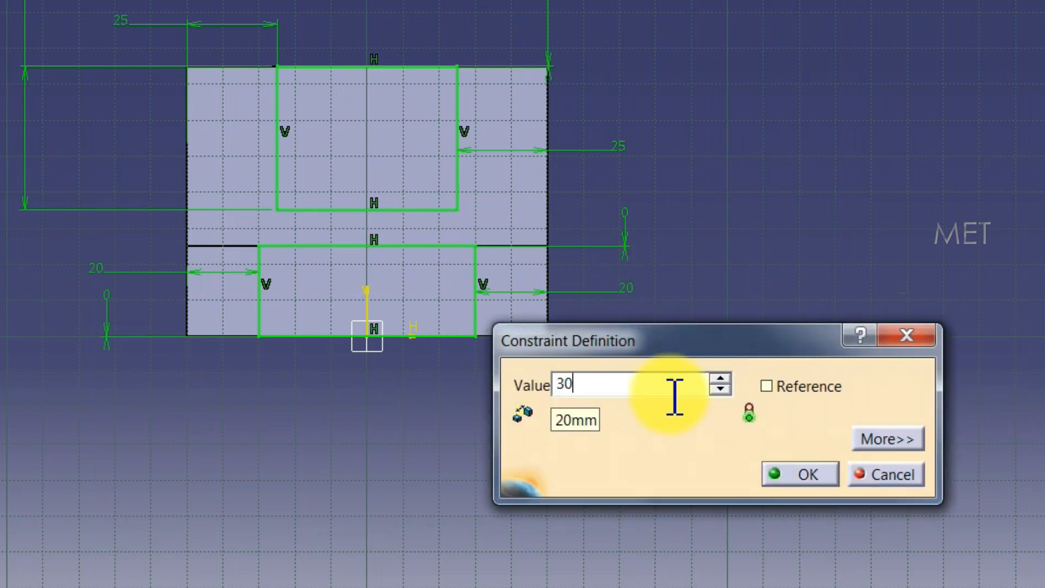
click(822, 474)
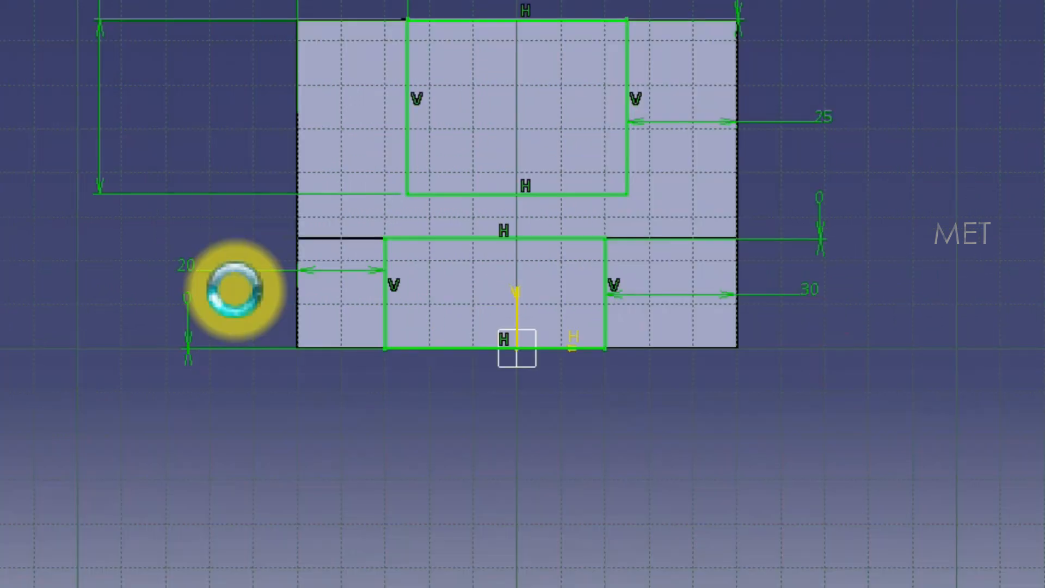
double_click(187, 268)
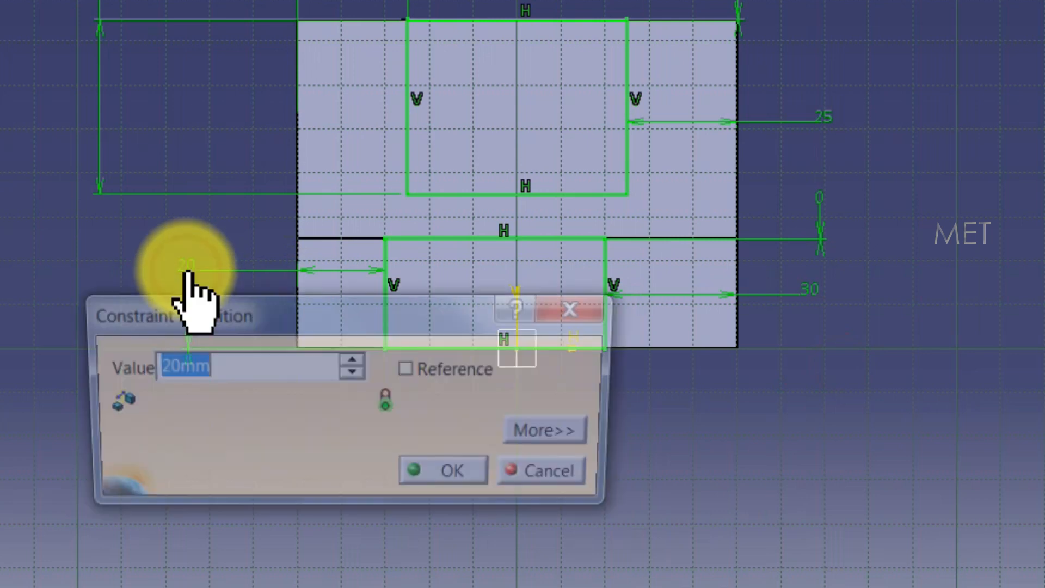
text(30)
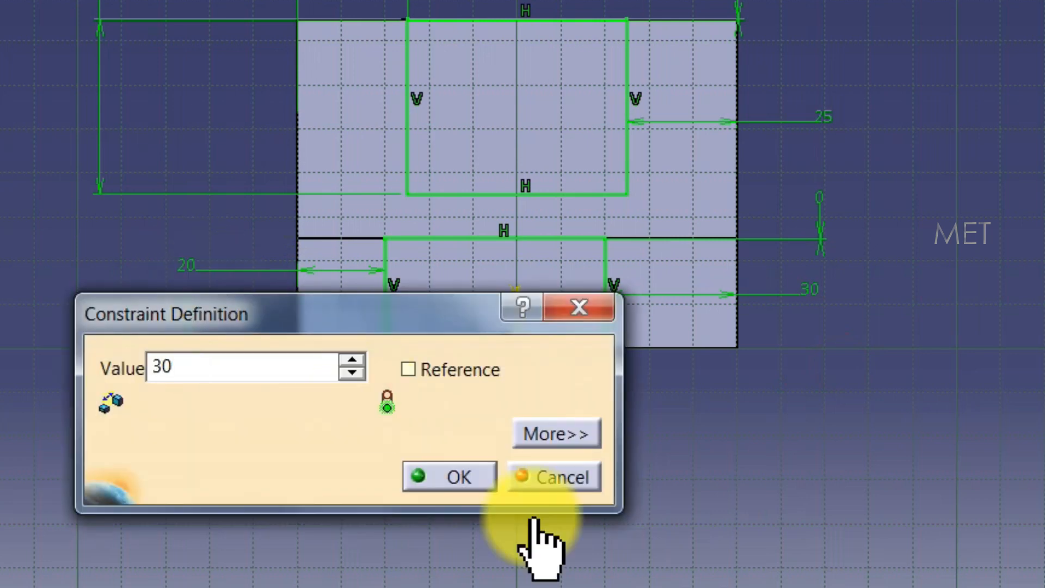
click(472, 478)
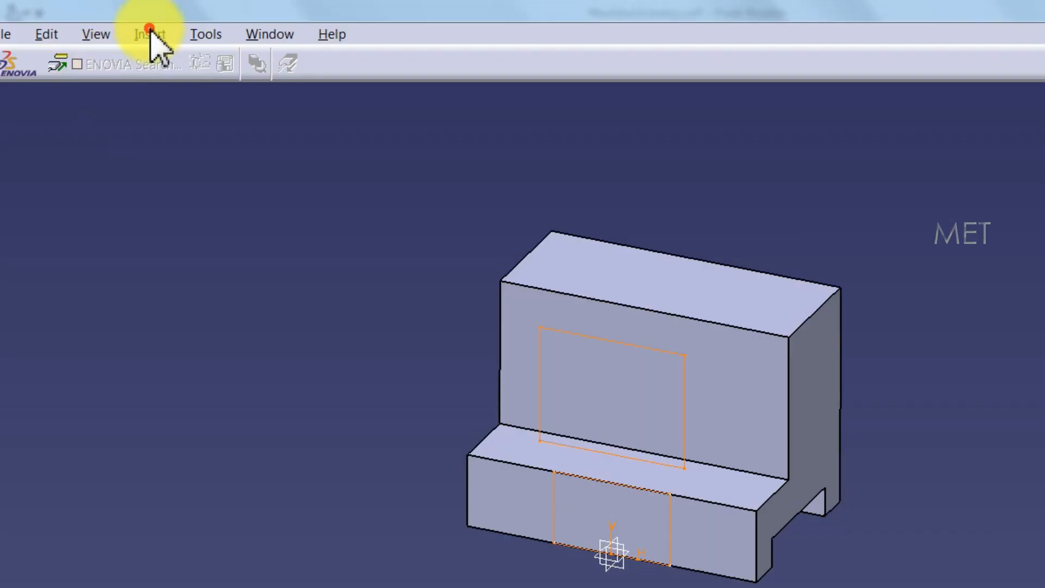
Step: Start a Multi-Pocket on the two-rectangle sketch and set the lower rectangle's domain to a depth of 25 mm
click(151, 32)
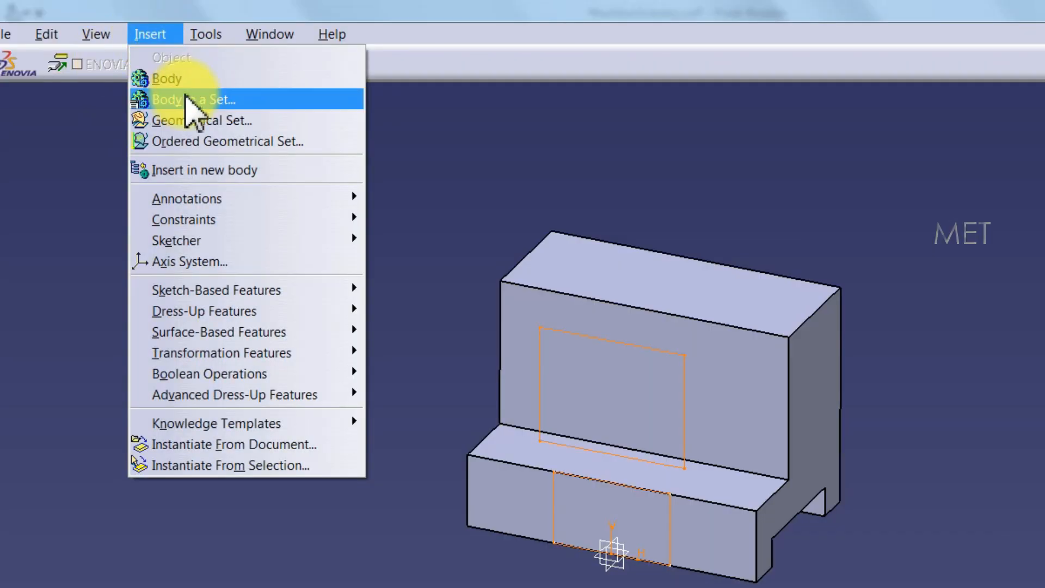
mouse_move(318, 290)
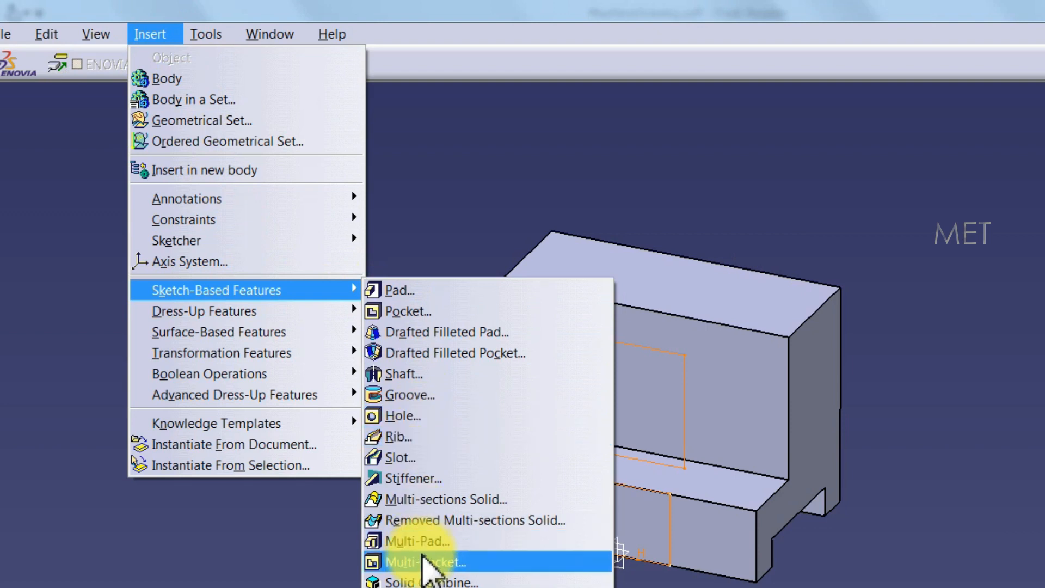
click(381, 562)
click(678, 285)
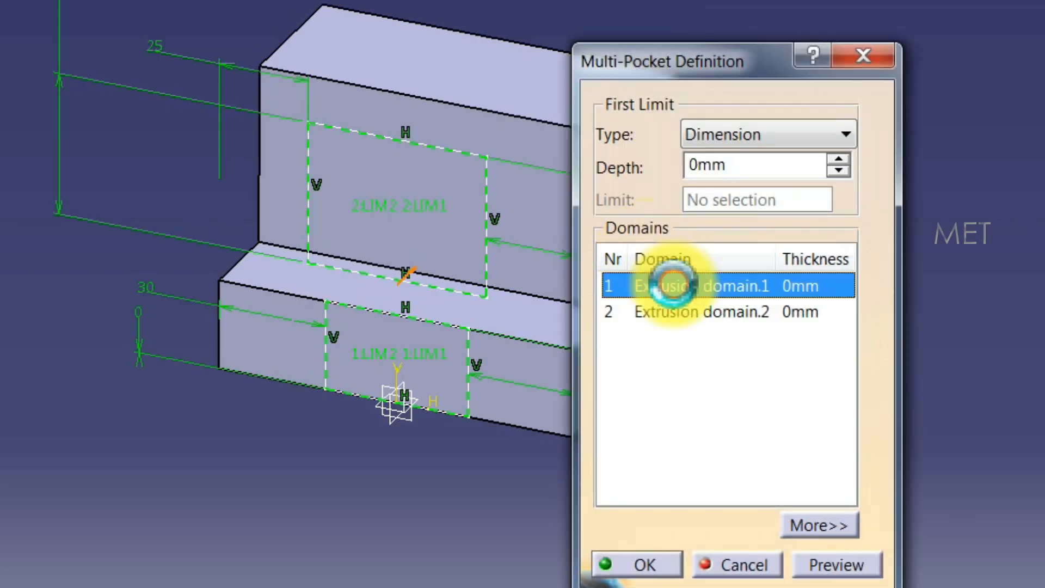
drag(741, 172, 680, 164)
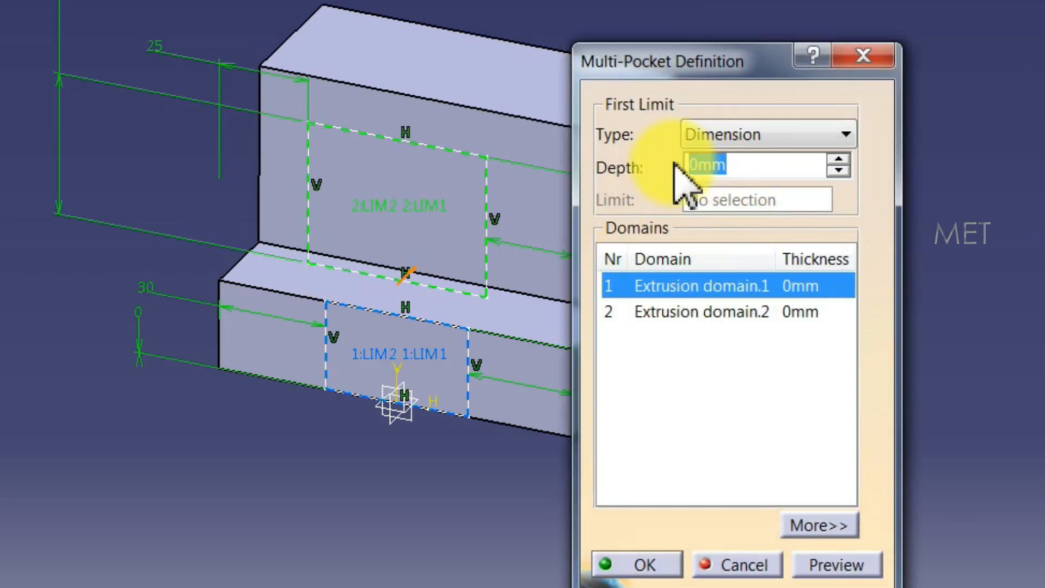
Step: Set the upper rectangle's domain to a depth of 45 mm and create the multi-pocket
click(695, 313)
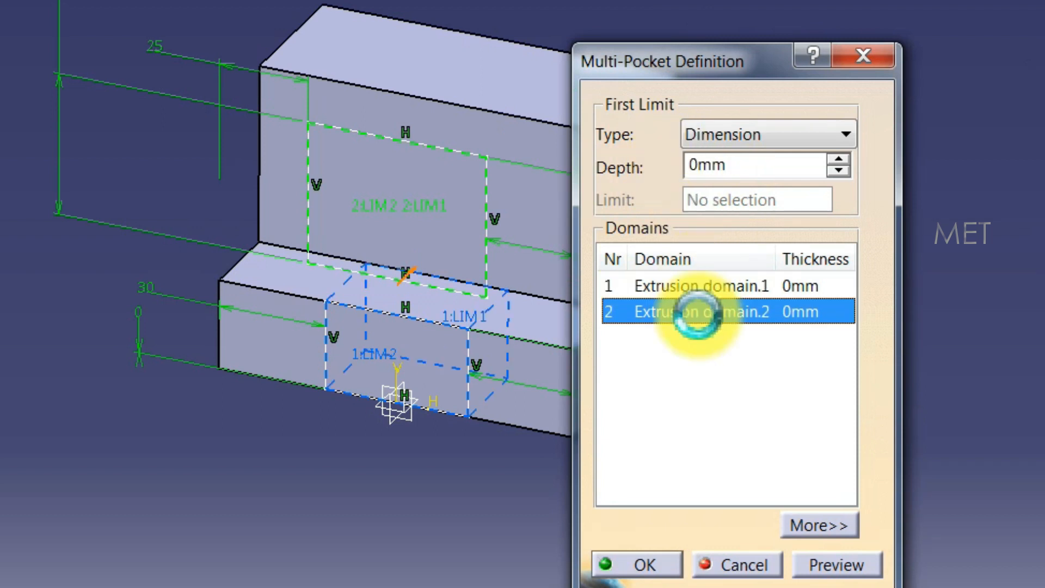
drag(782, 175, 668, 163)
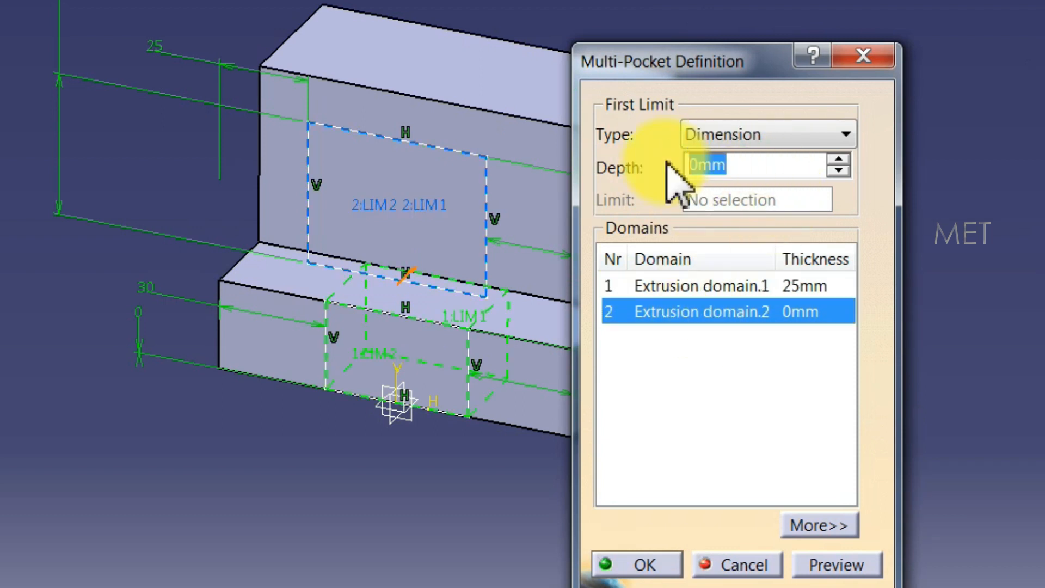
text(45)
click(651, 564)
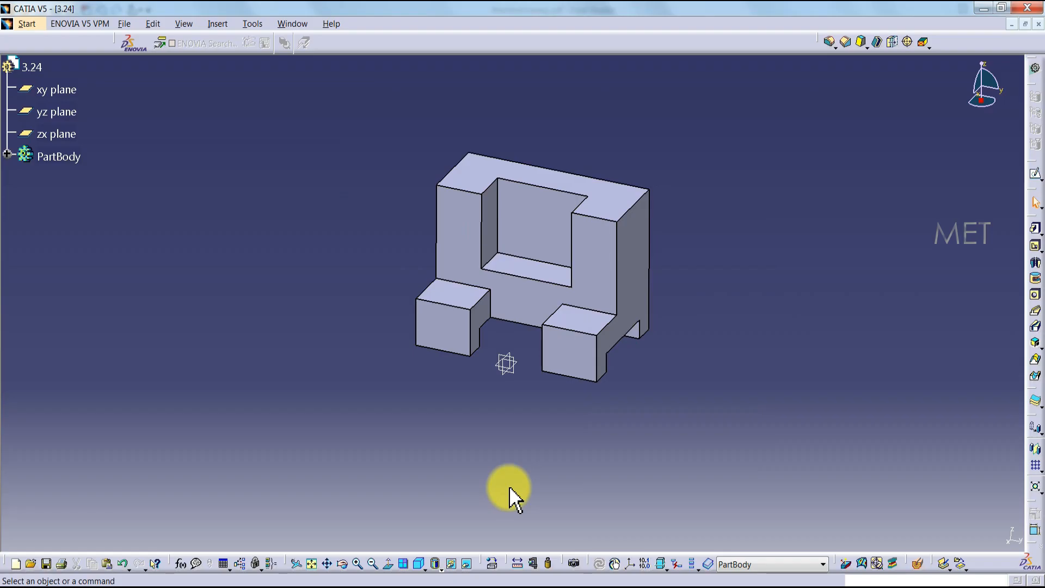